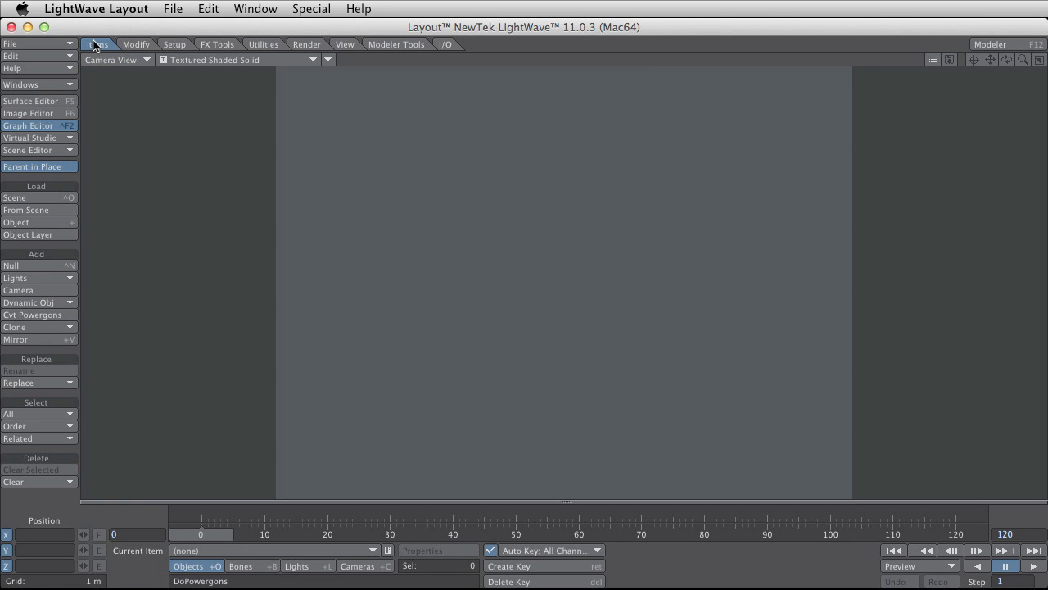
Add a particle emitter named Water, raise it to Y 784 mm, and play the animation
{"action": "left_click", "coordinate": [56, 303]}
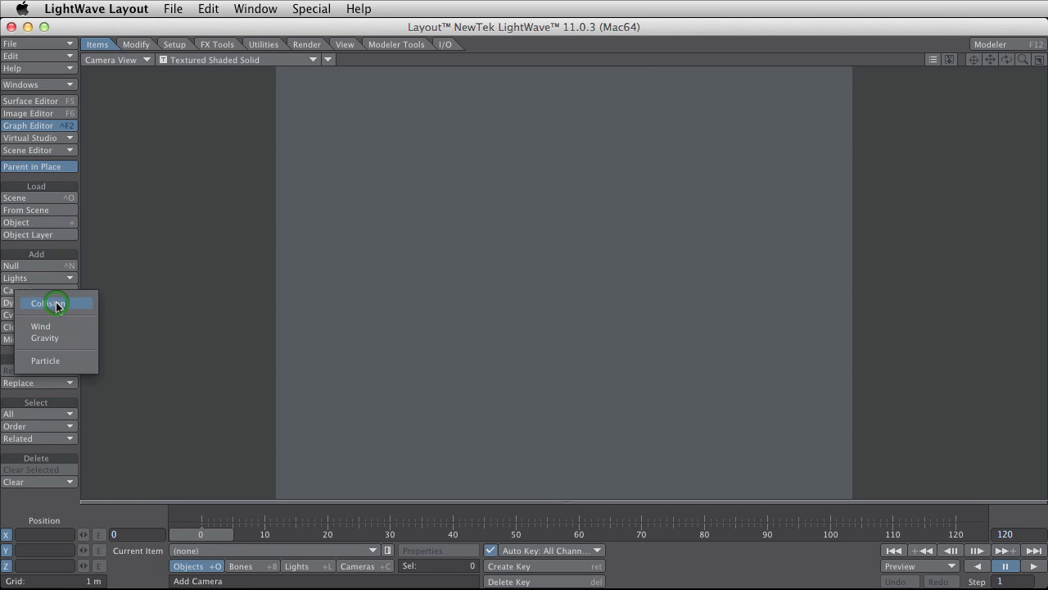
{"action": "left_click", "coordinate": [70, 358]}
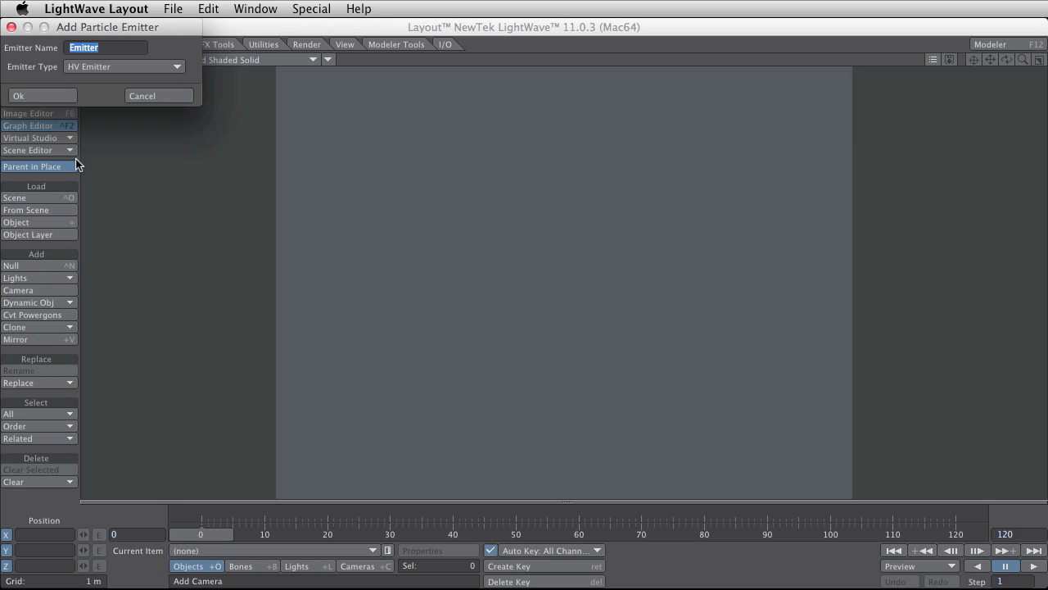
{"action": "type", "text": "Water"}
{"action": "left_click", "coordinate": [51, 98]}
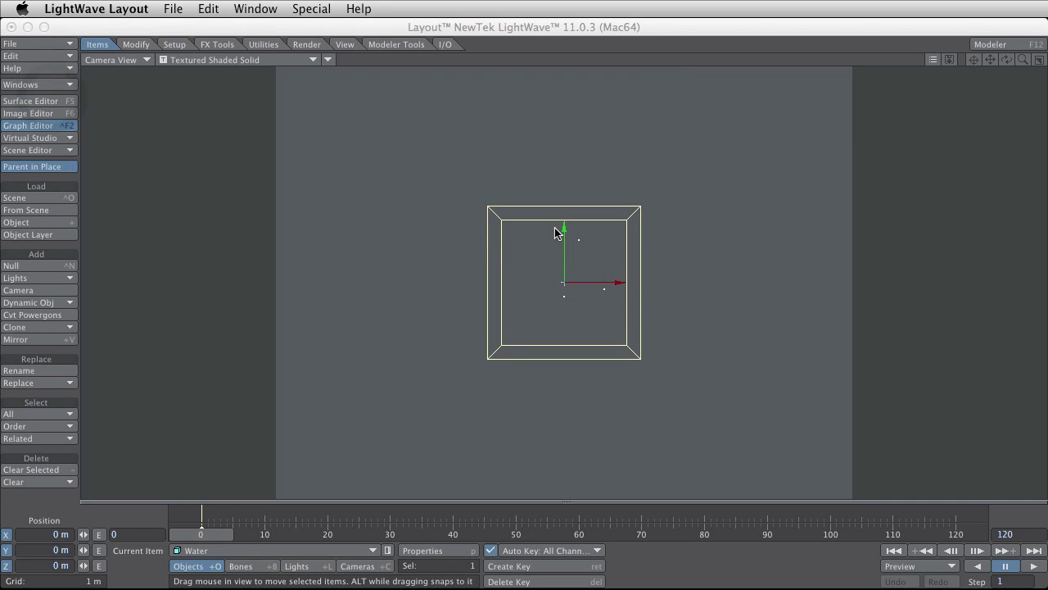
{"action": "right_click_drag", "start_coordinate": [563, 230], "coordinate": [564, 226]}
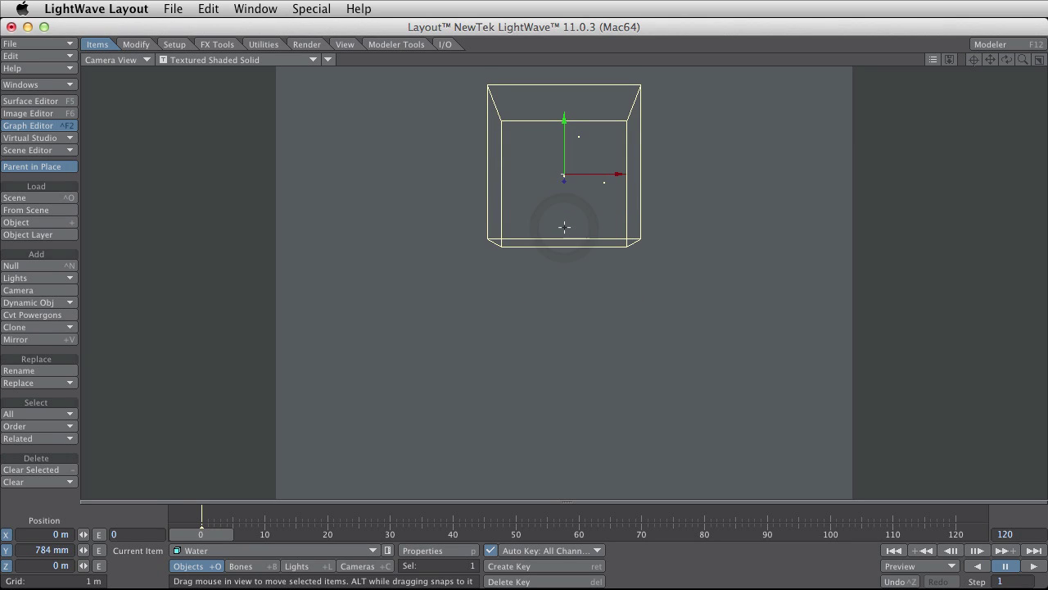
{"action": "left_click", "coordinate": [1033, 568]}
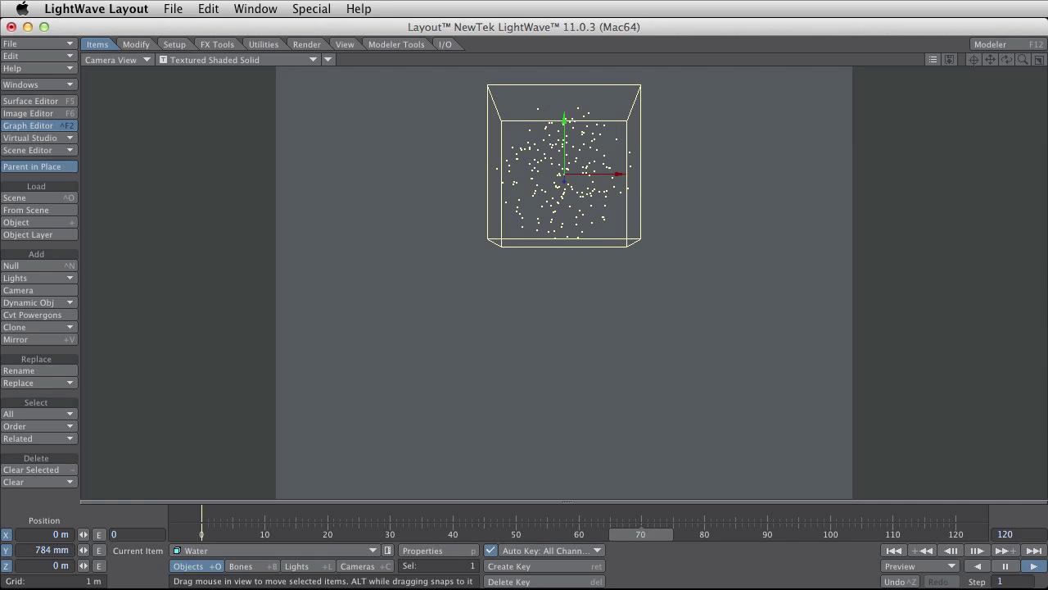
Set the Water emitter's birth rate to 200 and particle limit to 100000
{"action": "key", "text": "p"}
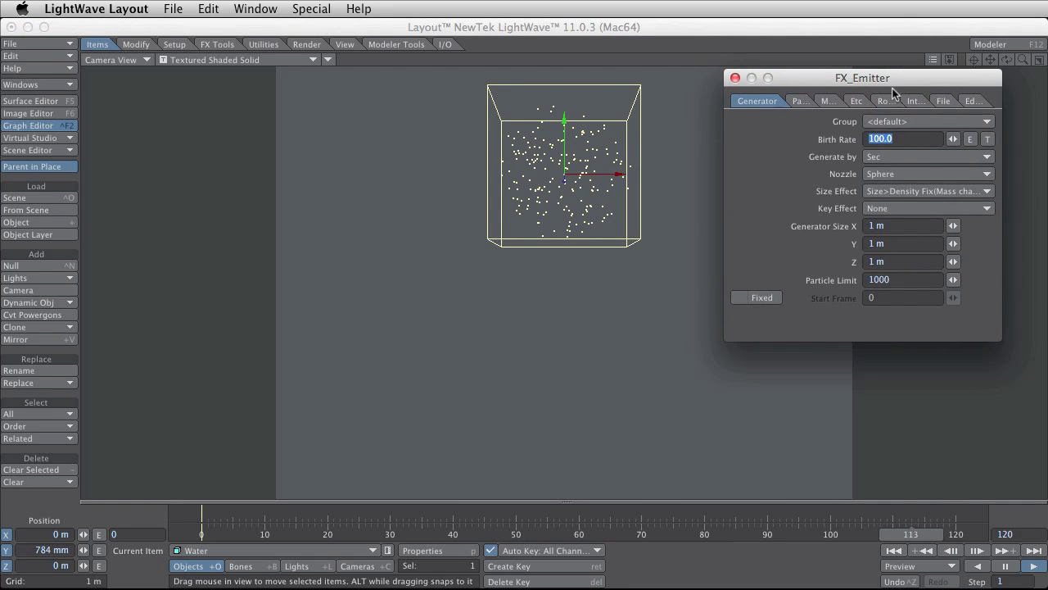
{"action": "left_click", "coordinate": [872, 139]}
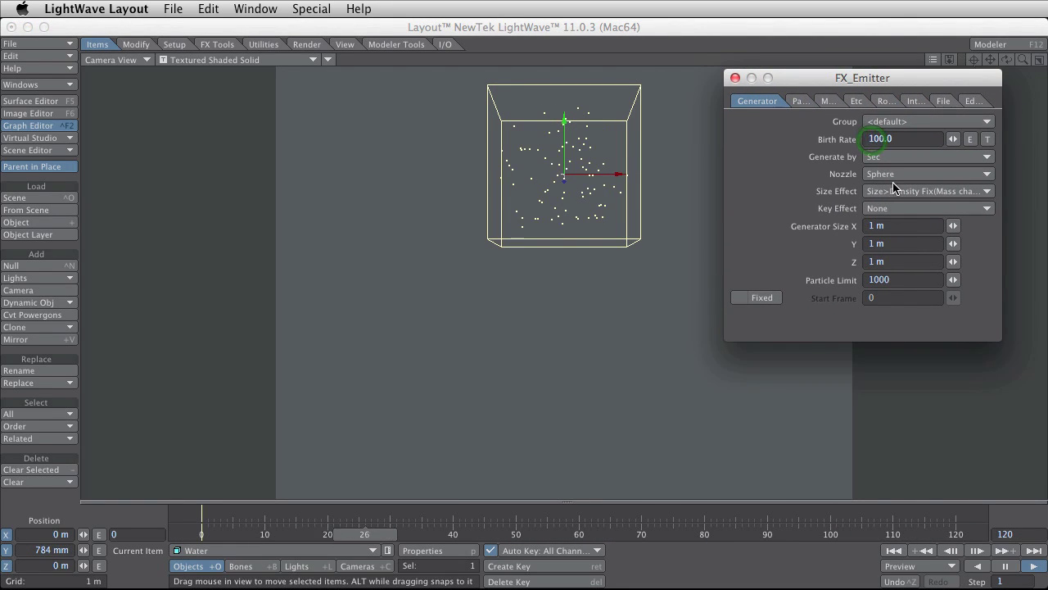
{"action": "key", "text": "BackSpace"}
{"action": "key", "text": "BackSpace"}
{"action": "key", "text": "BackSpace"}
{"action": "type", "text": "200"}
{"action": "key", "text": "Tab"}
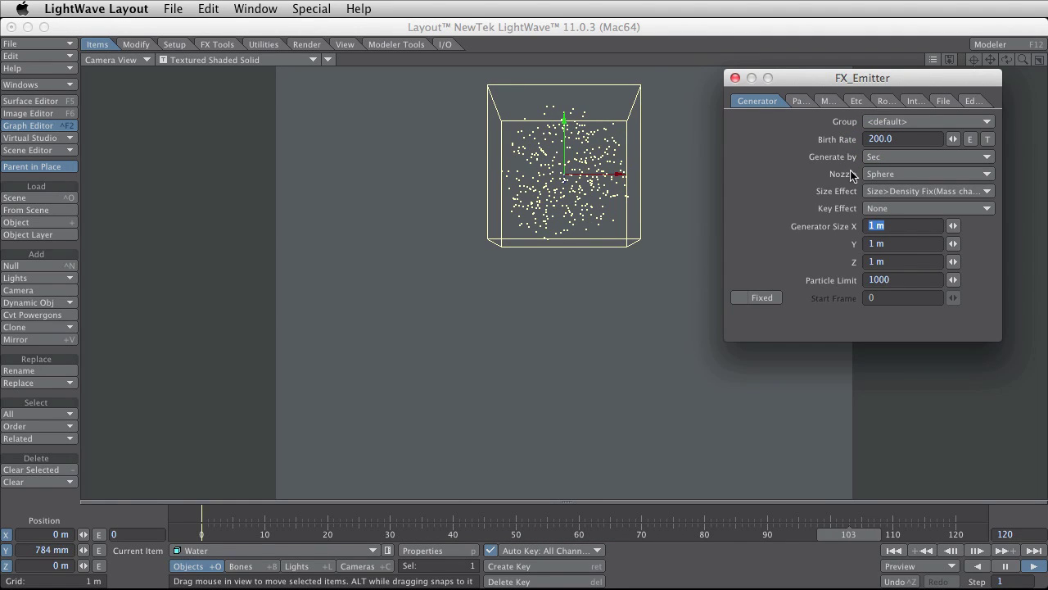
{"action": "left_click", "coordinate": [885, 279]}
{"action": "type", "text": "00"}
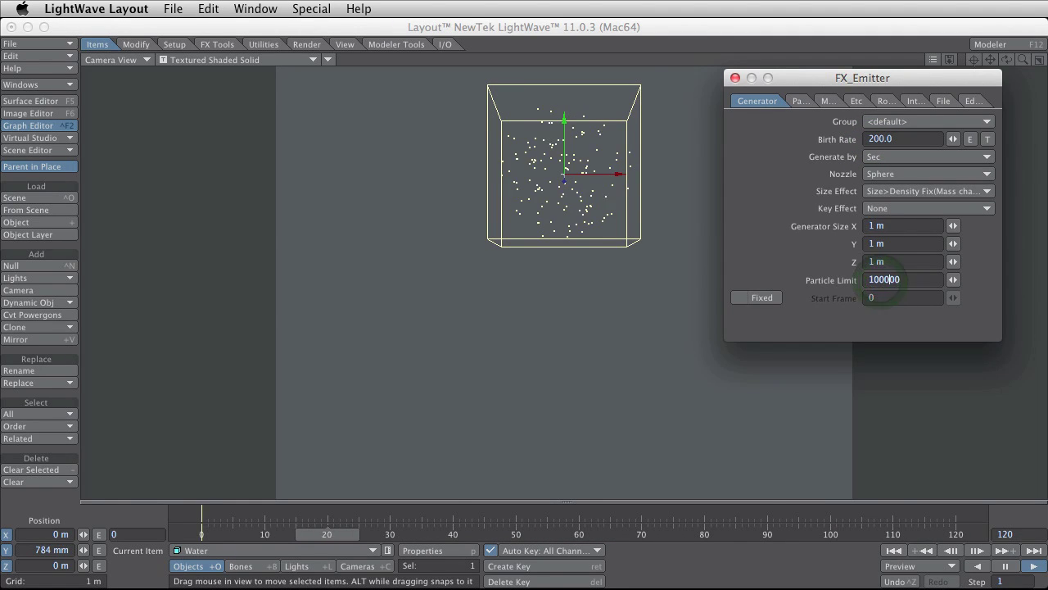
{"action": "key", "text": "Tab"}
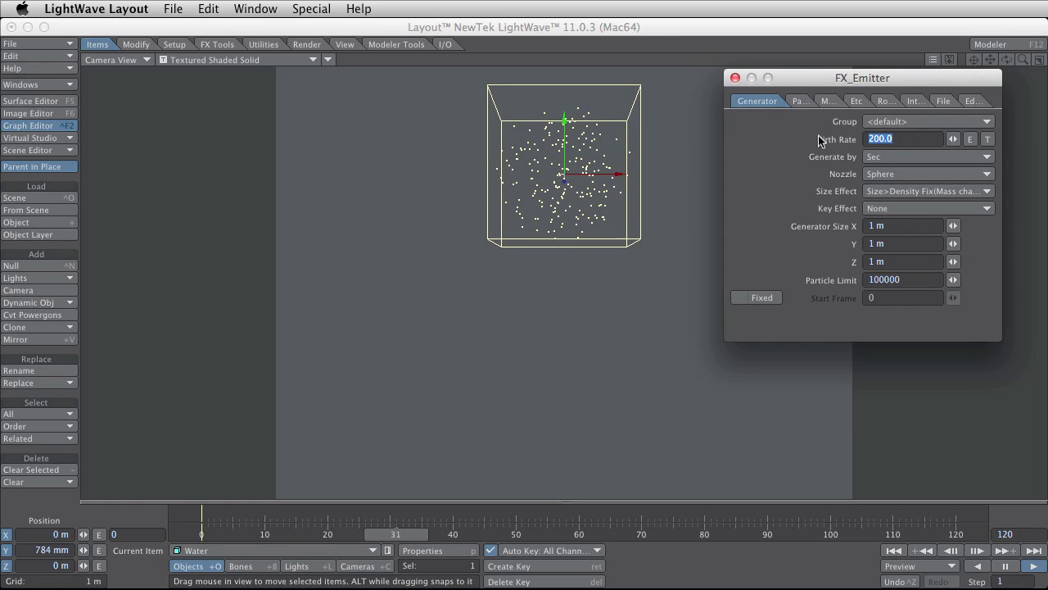
Set the emitter's particle lifetime to 120 frames
{"action": "left_click", "coordinate": [798, 100]}
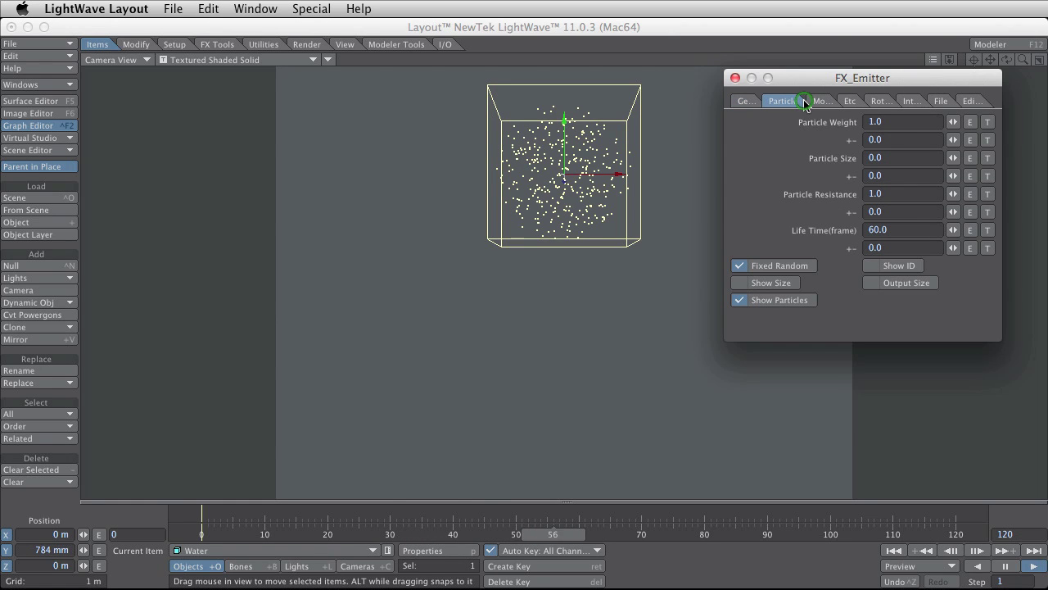
{"action": "left_click", "coordinate": [893, 230]}
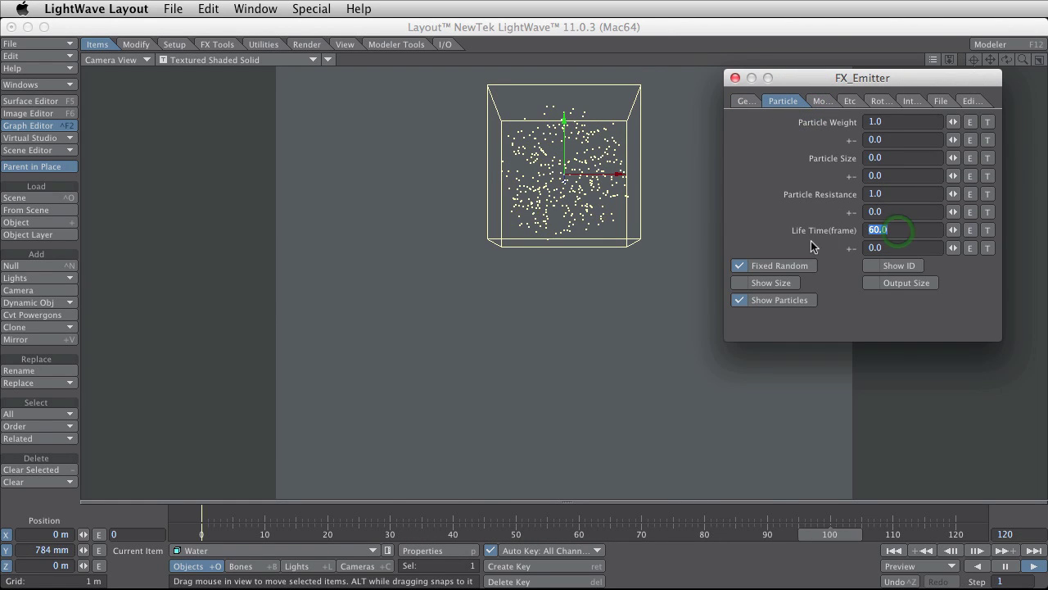
{"action": "type", "text": "120"}
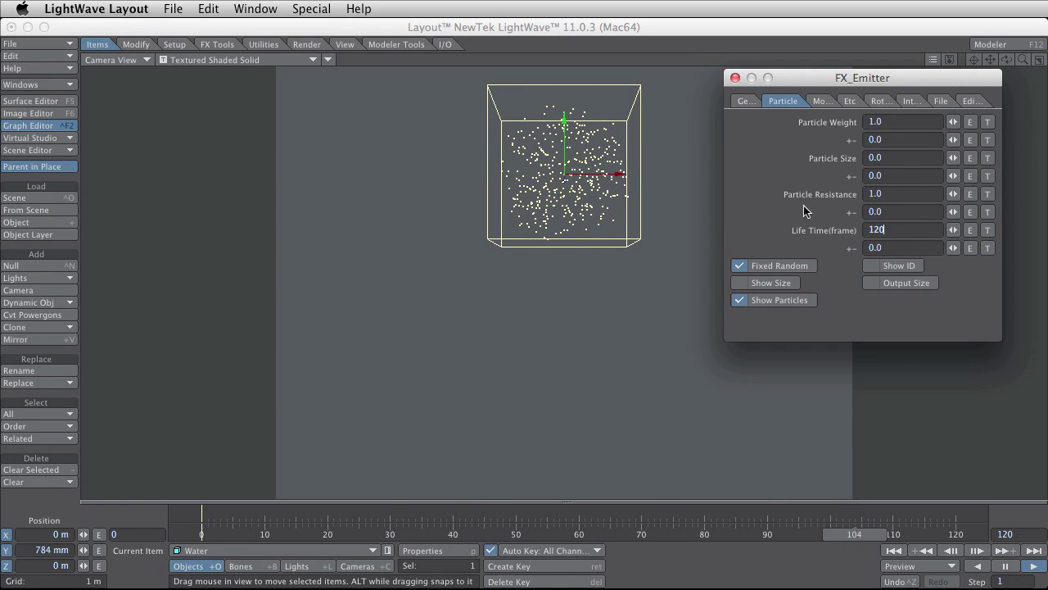
{"action": "key", "text": "Tab"}
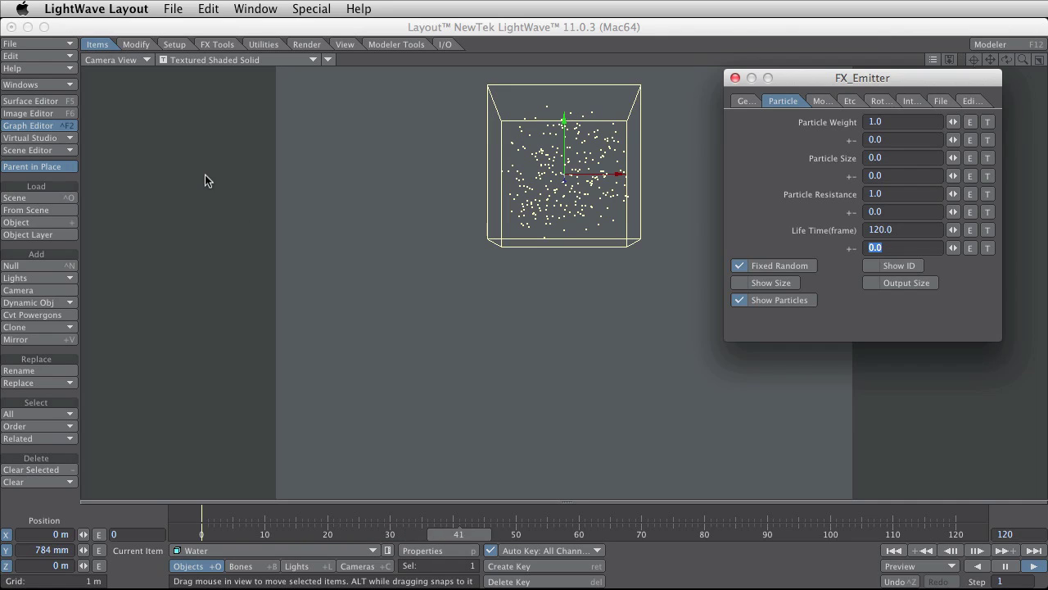
{"action": "left_click", "coordinate": [51, 303]}
Add a gravity effector with Y set to -9.8, then reselect the Water emitter
{"action": "left_click", "coordinate": [51, 304]}
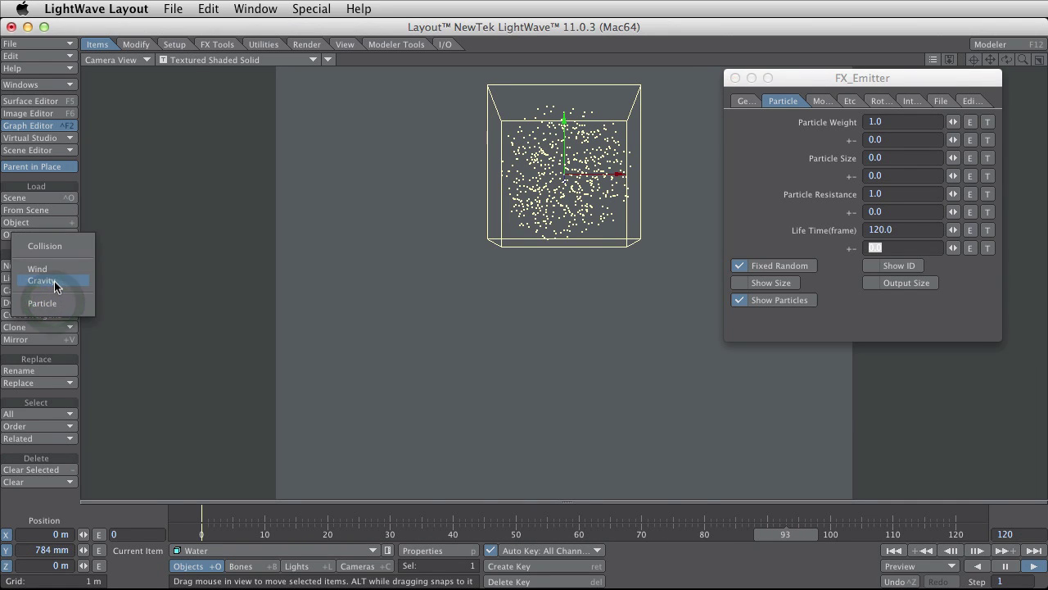
{"action": "left_click", "coordinate": [54, 281]}
{"action": "left_click", "coordinate": [60, 77]}
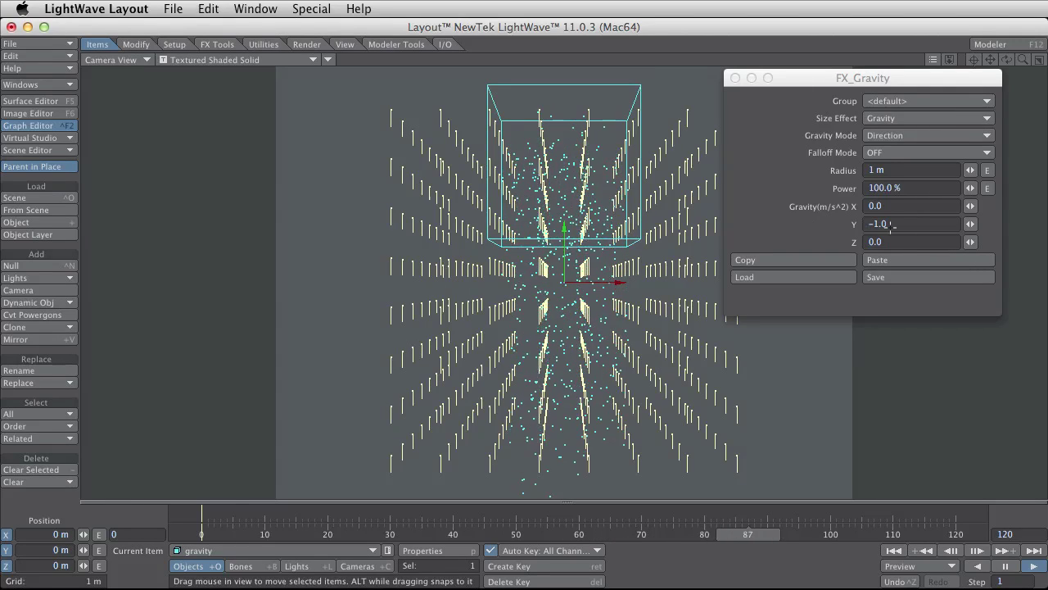
{"action": "left_click", "coordinate": [874, 223]}
{"action": "type", "text": "-9."}
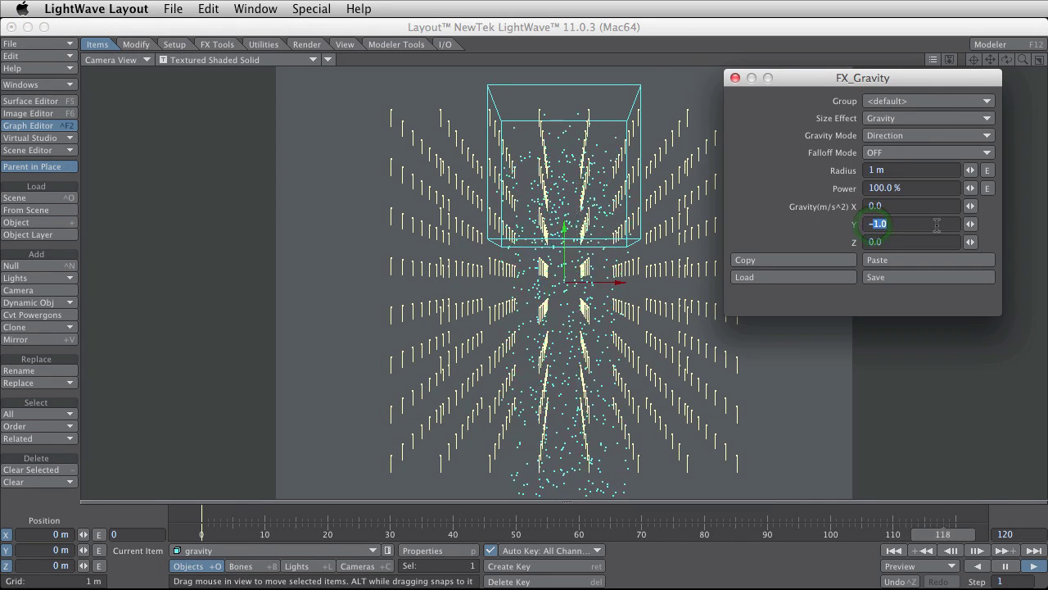
{"action": "type", "text": "8"}
{"action": "key", "text": "Tab"}
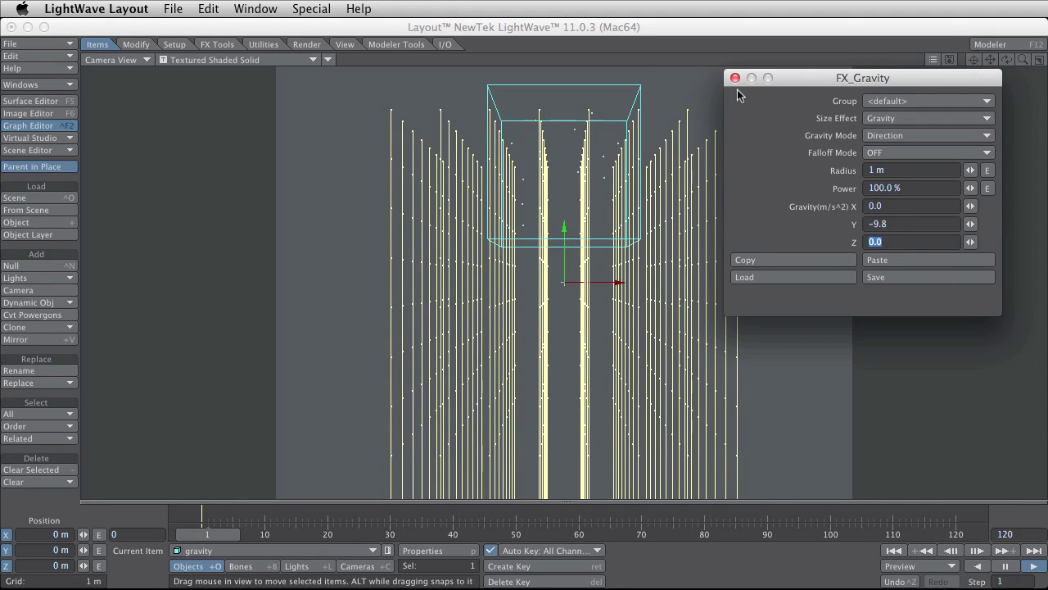
{"action": "left_click", "coordinate": [325, 556]}
{"action": "left_click", "coordinate": [328, 544]}
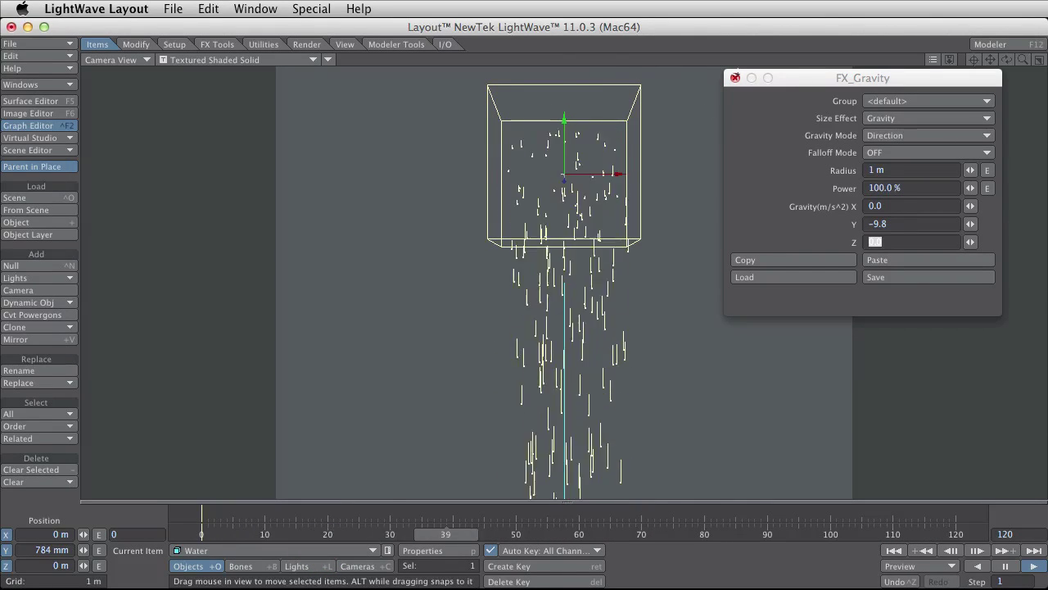
{"action": "left_click", "coordinate": [735, 78]}
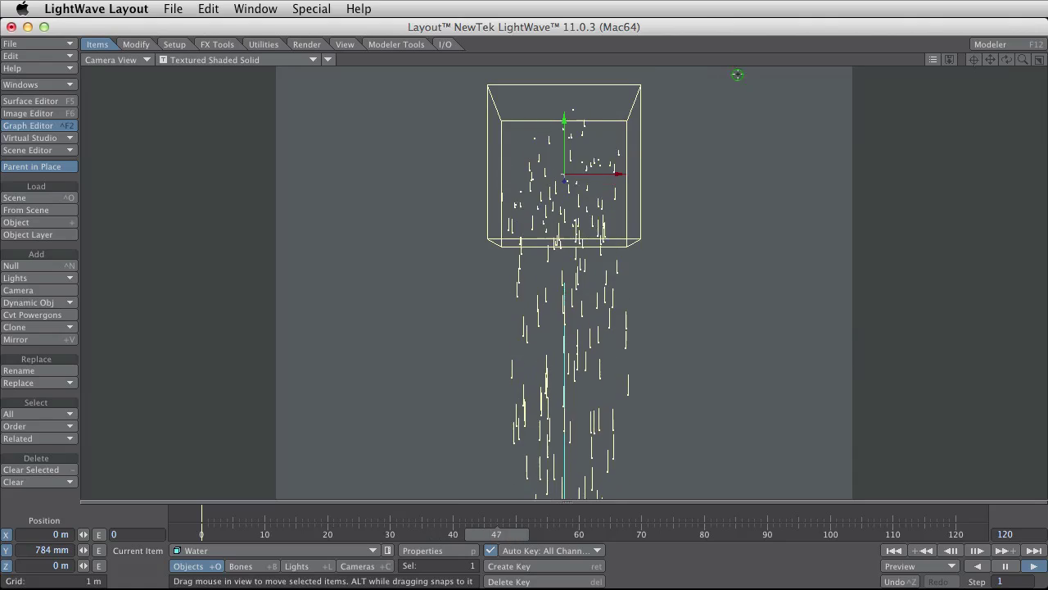
Pause and rewind to frame 0, then set the camera resolution to HDTV (1280 x 720)
{"action": "left_click", "coordinate": [1005, 565]}
{"action": "left_click_drag", "start_coordinate": [720, 536], "coordinate": [217, 536]}
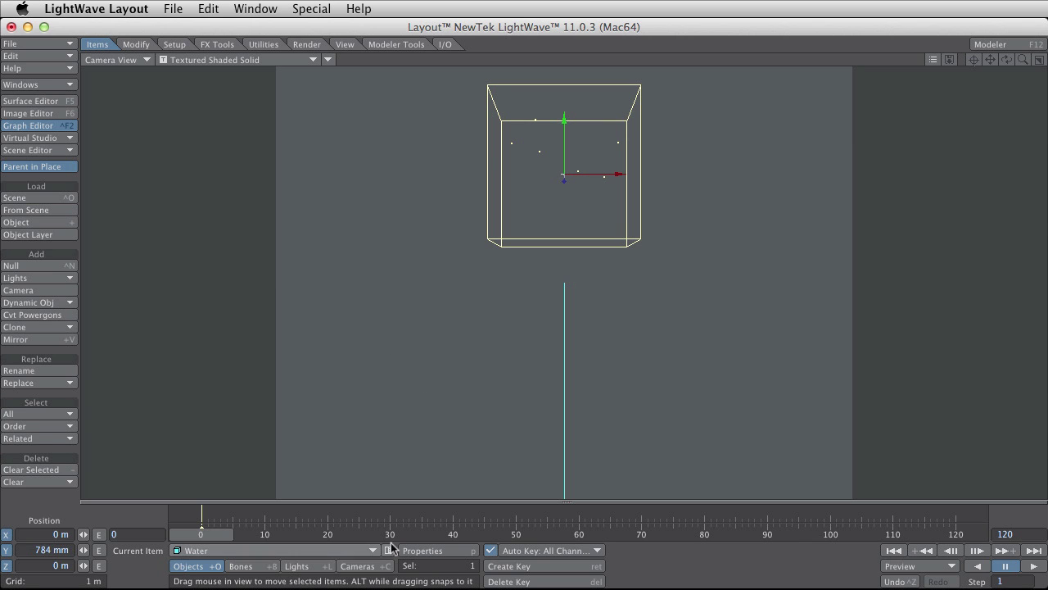
{"action": "left_click", "coordinate": [361, 565]}
{"action": "left_click", "coordinate": [437, 551]}
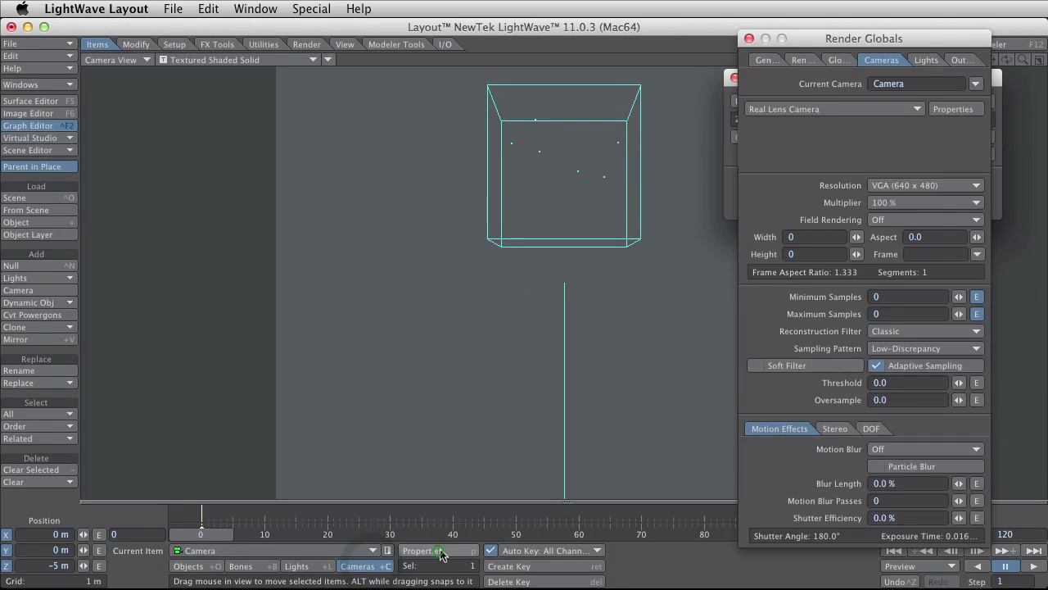
{"action": "left_click", "coordinate": [911, 194]}
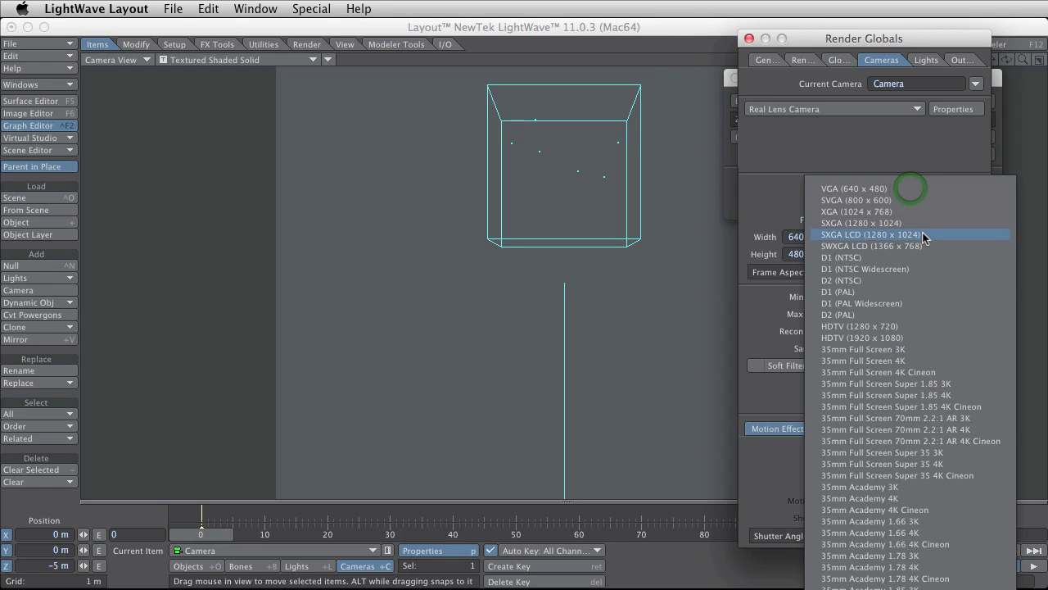
{"action": "left_click", "coordinate": [926, 326]}
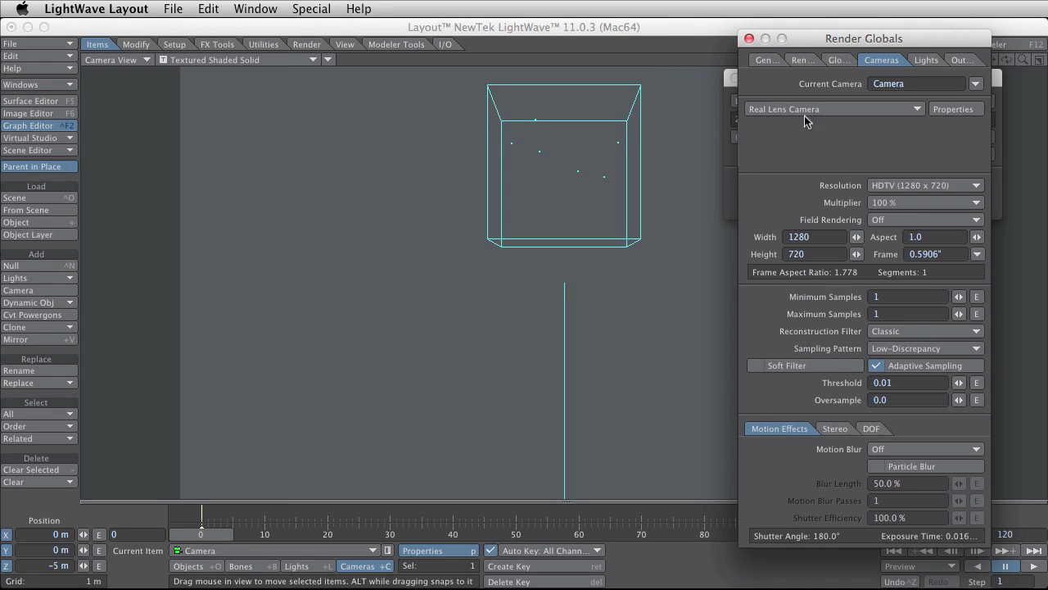
{"action": "left_click", "coordinate": [749, 39]}
{"action": "left_click_drag", "start_coordinate": [835, 78], "coordinate": [872, 40]}
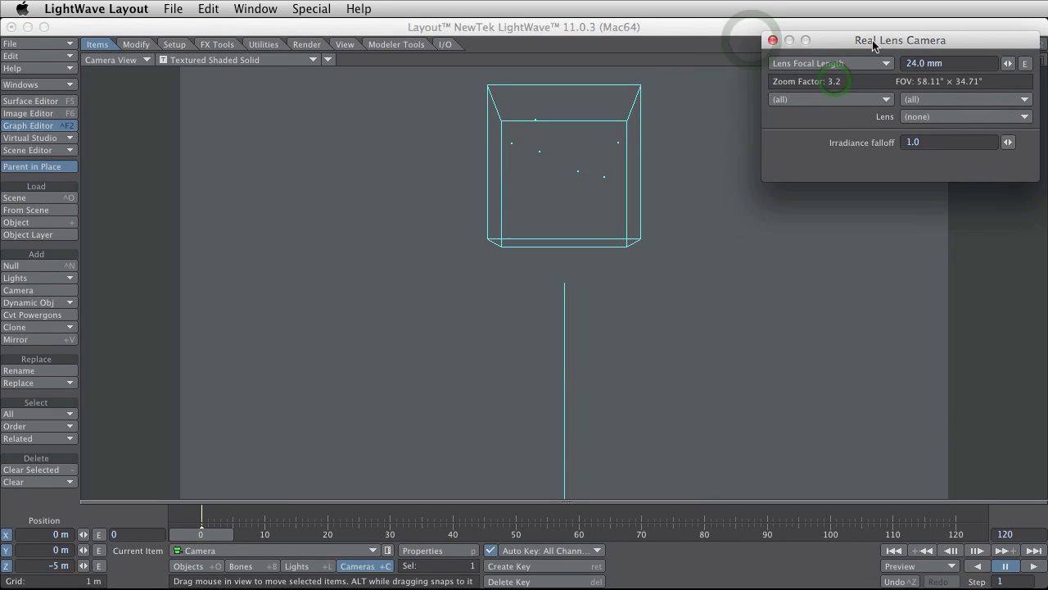
{"action": "left_click", "coordinate": [773, 39]}
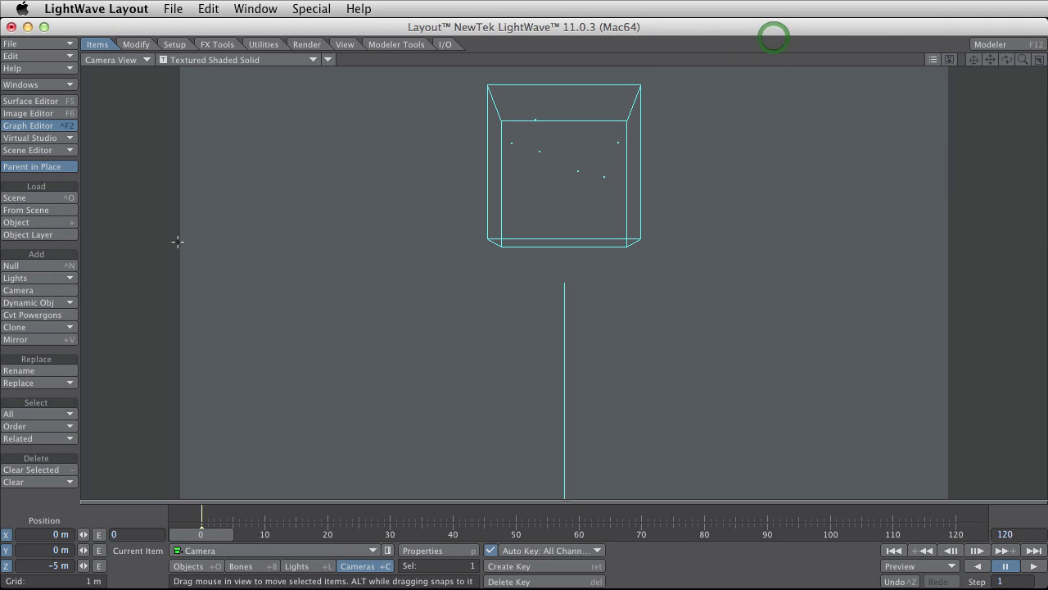
Add a Bounce collision sphere at Y -992 mm with bounce power 150%
{"action": "left_click", "coordinate": [51, 302]}
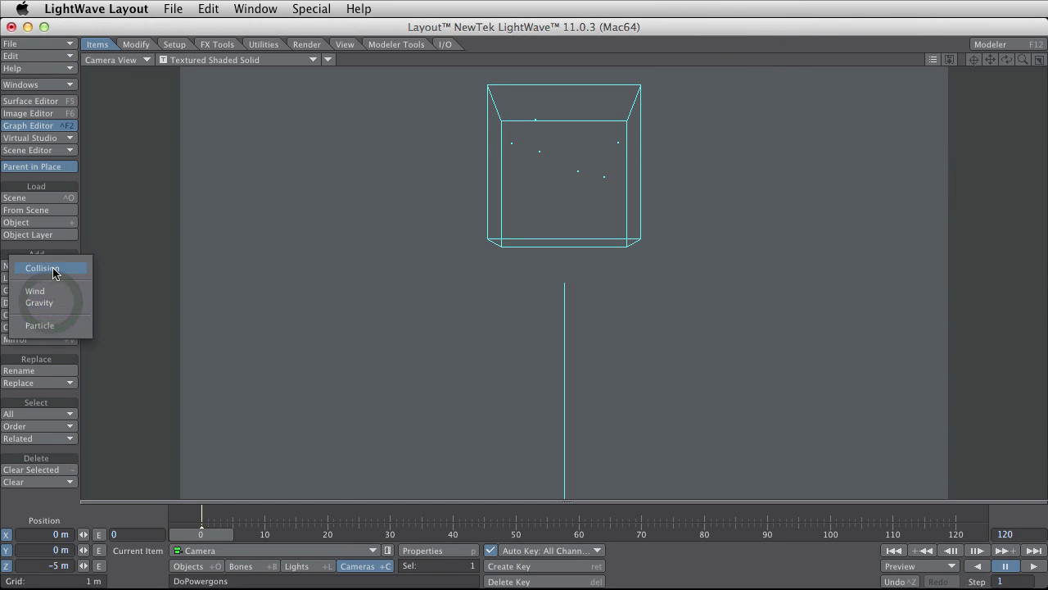
{"action": "left_click", "coordinate": [51, 267]}
{"action": "left_click", "coordinate": [45, 77]}
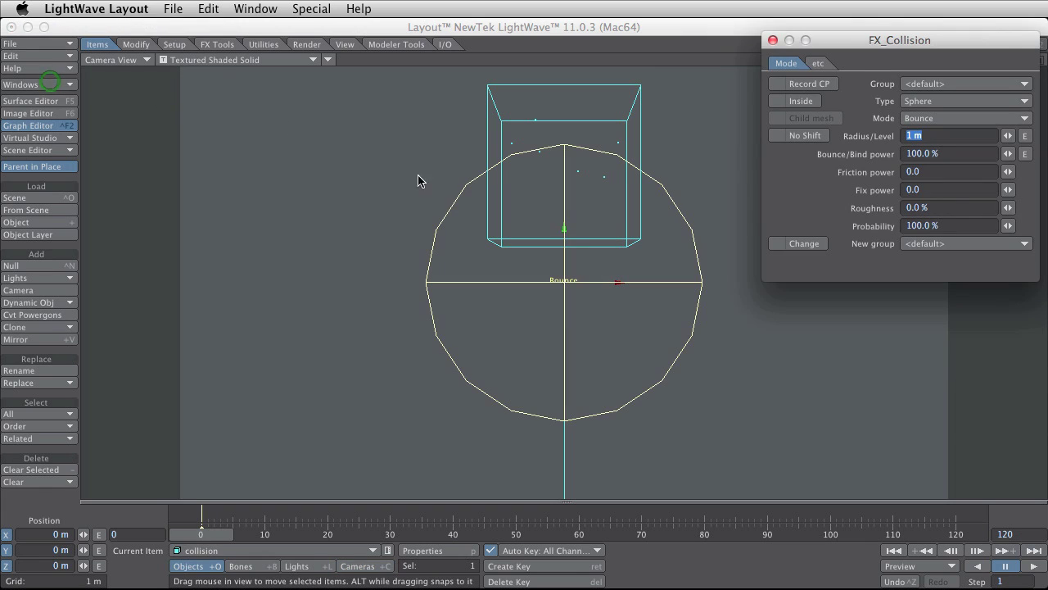
{"action": "left_click_drag", "start_coordinate": [564, 228], "coordinate": [563, 227]}
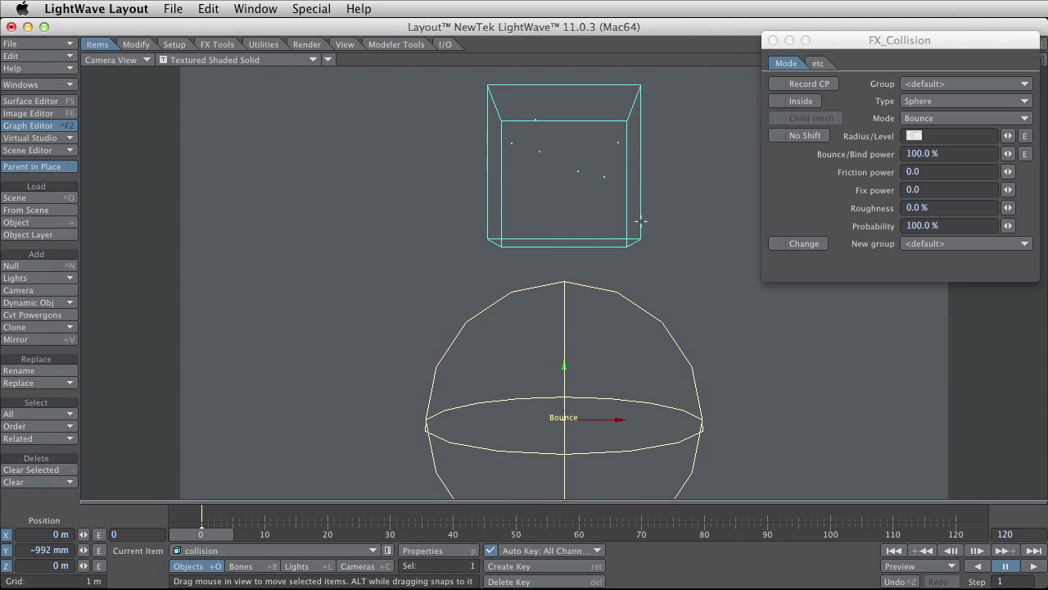
{"action": "left_click", "coordinate": [950, 153]}
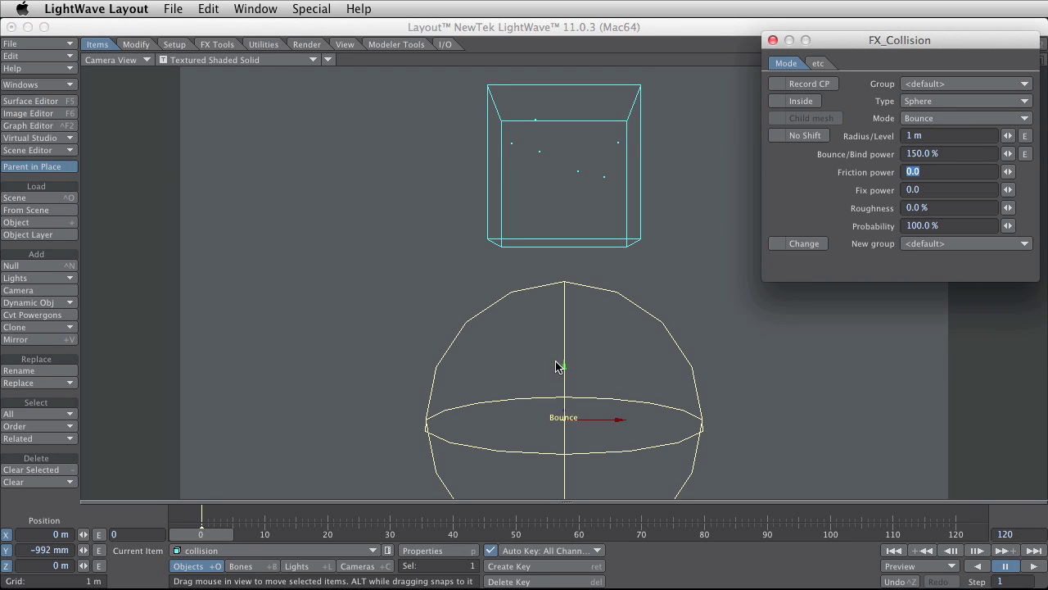
{"action": "left_click", "coordinate": [772, 41]}
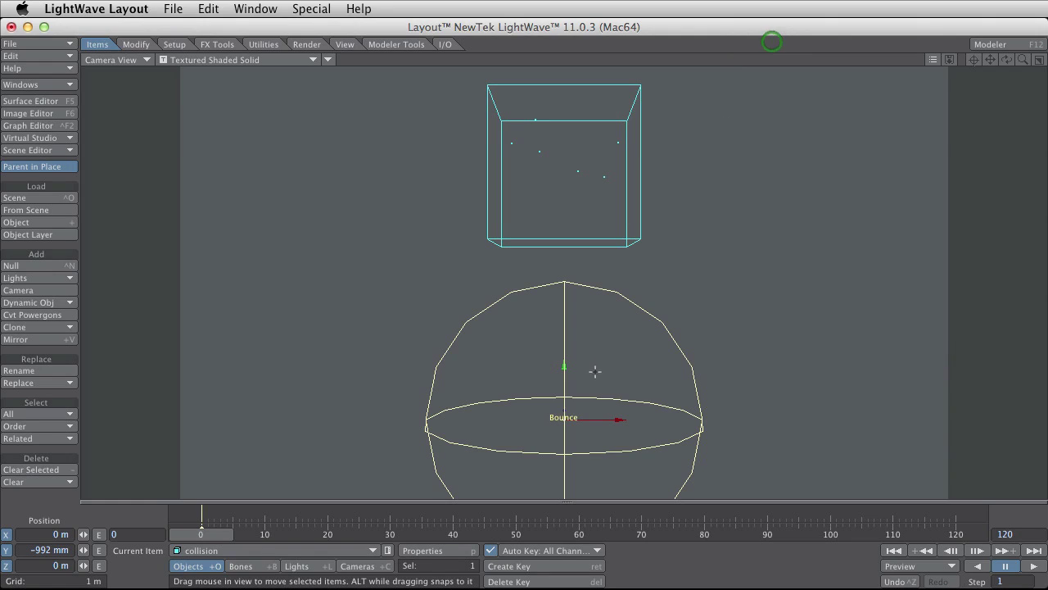
Clone the collision sphere once, move the copy to X 1.2457 m, and play to frame 77
{"action": "left_click", "coordinate": [620, 421]}
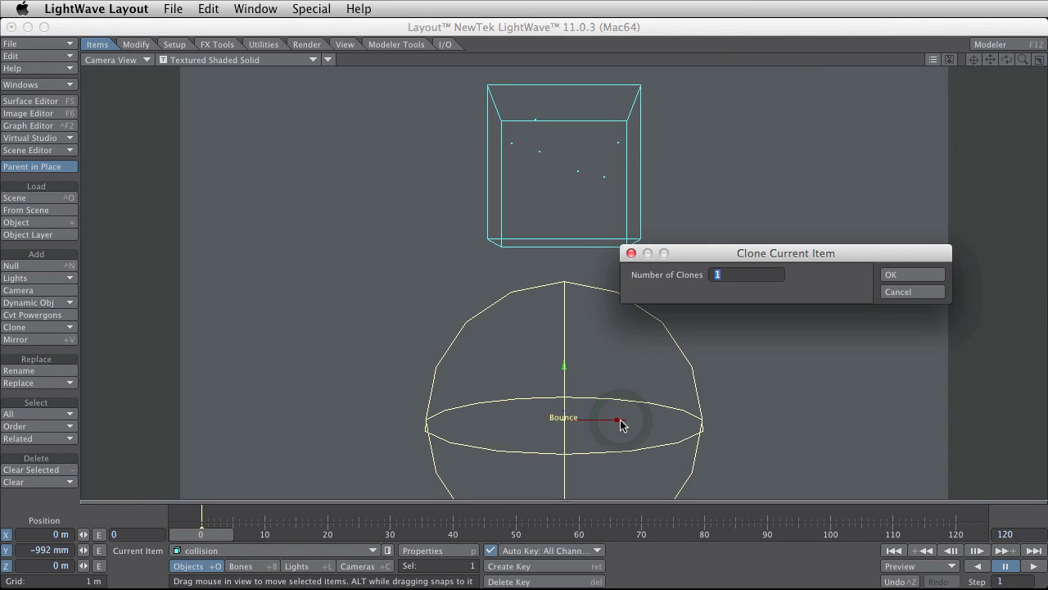
{"action": "key", "text": "Return"}
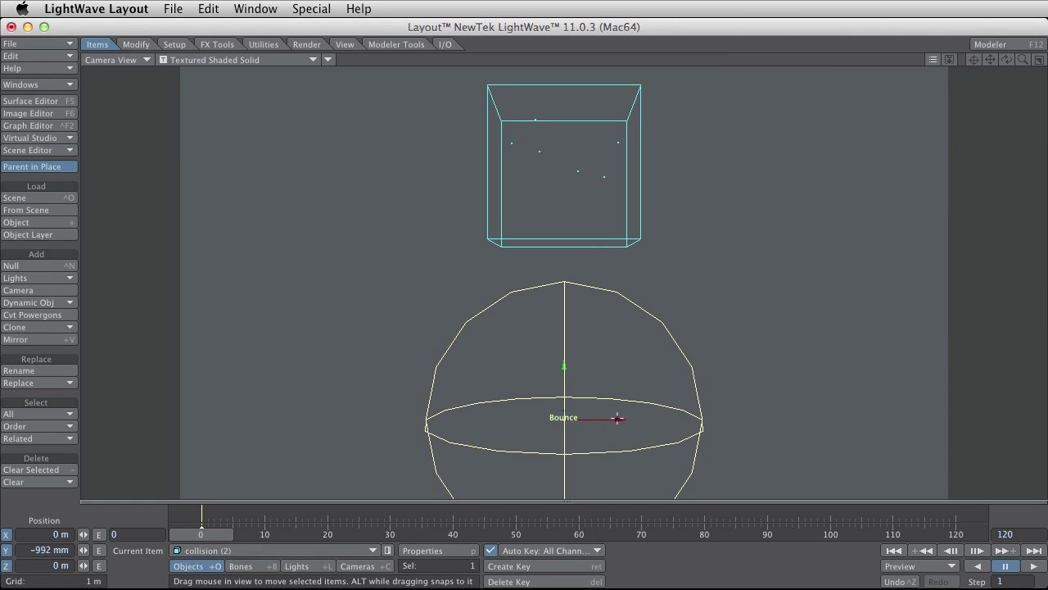
{"action": "mouse_move", "coordinate": [618, 418]}
{"action": "left_mouse_down"}
{"action": "mouse_move", "coordinate": [781, 420]}
{"action": "mouse_move", "coordinate": [618, 422]}
{"action": "left_mouse_up"}
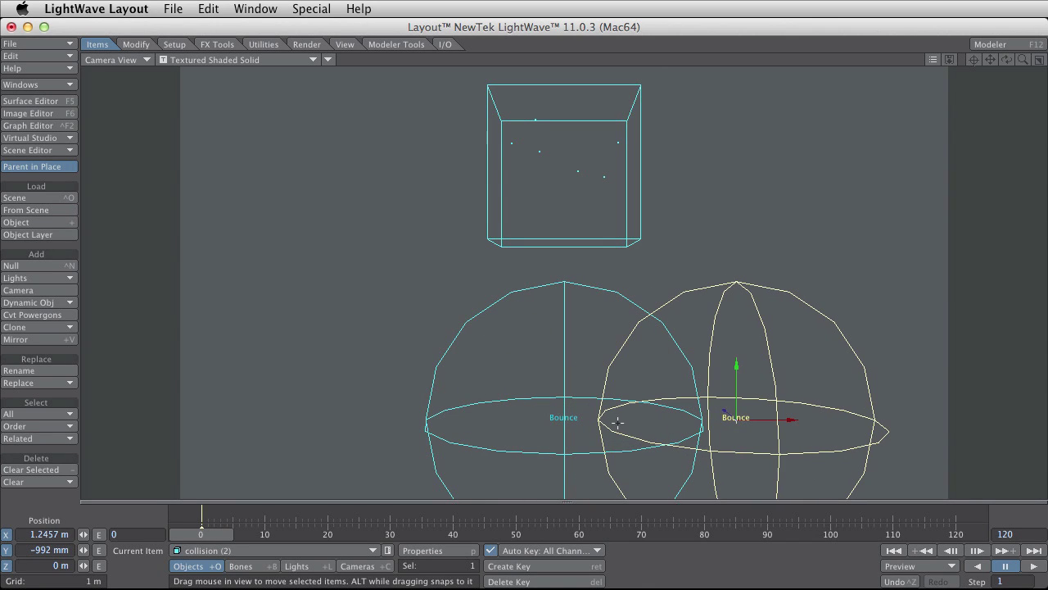
{"action": "left_click", "coordinate": [1032, 568]}
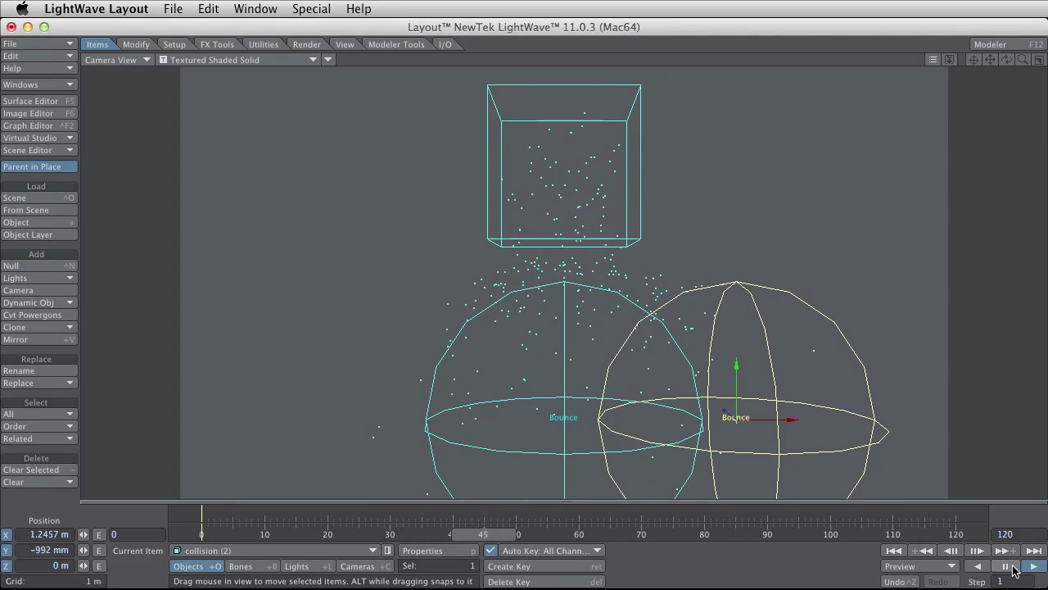
{"action": "left_click", "coordinate": [1011, 567]}
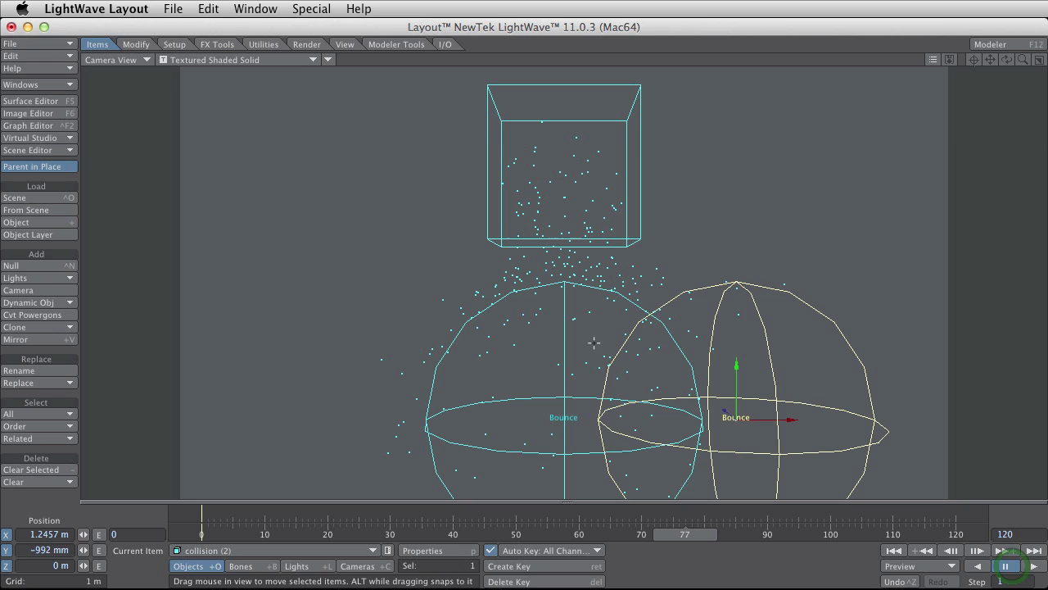
{"action": "left_click", "coordinate": [285, 60]}
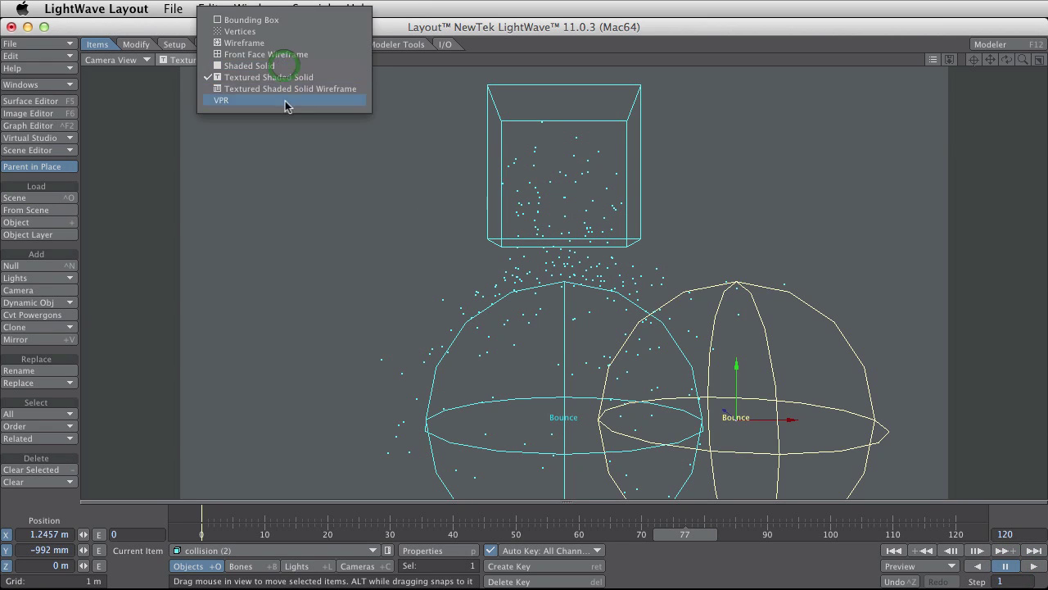
Change the viewport render mode from Textured Shaded Solid to VPR
{"action": "left_click", "coordinate": [287, 103]}
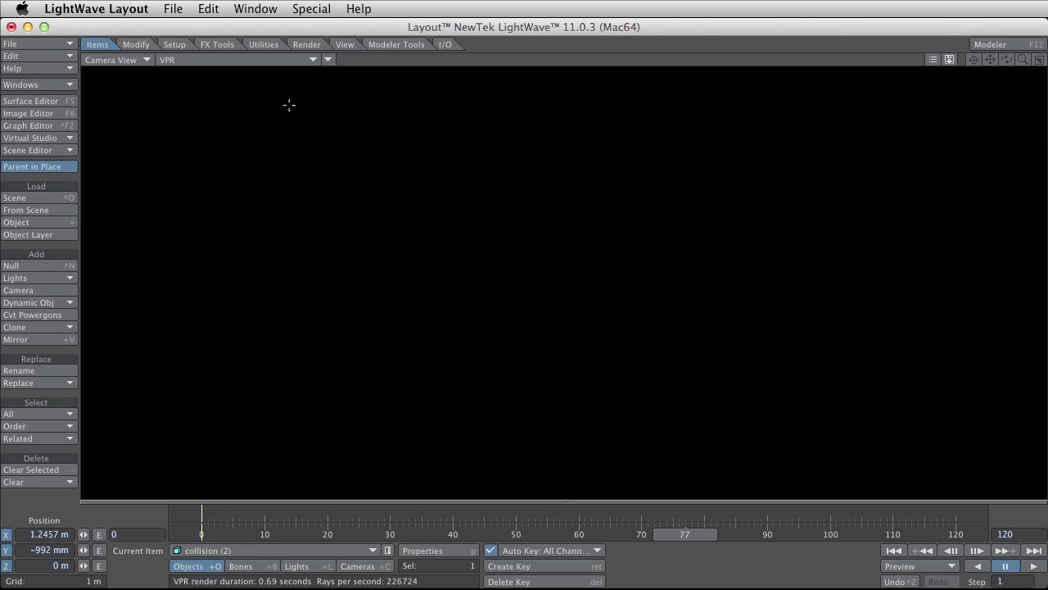
Activate HyperVoxels on the Water particles with a 200 mm particle size
{"action": "left_click", "coordinate": [221, 45]}
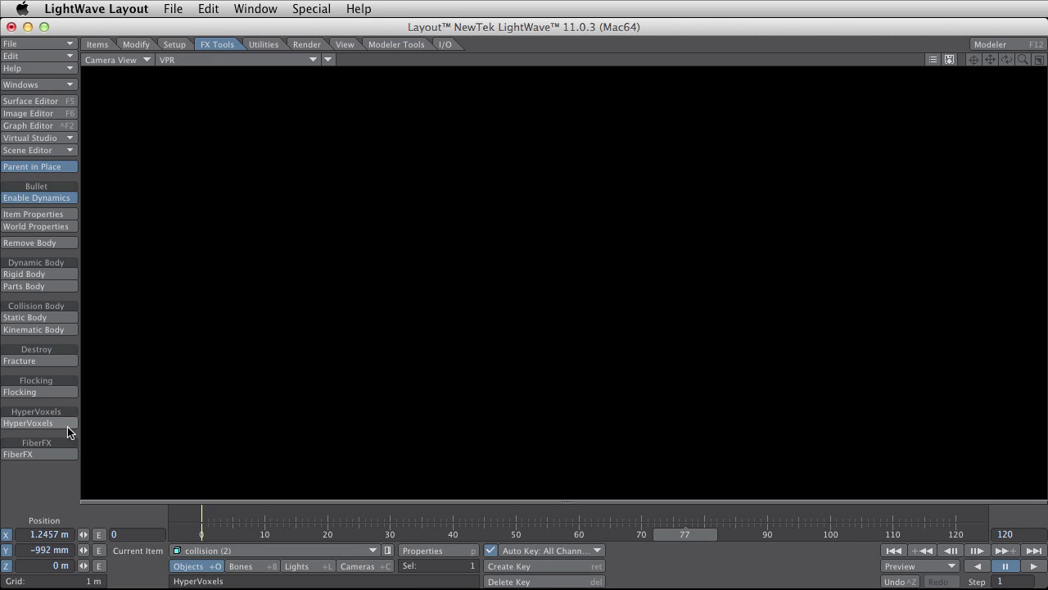
{"action": "left_click", "coordinate": [25, 425]}
{"action": "left_click_drag", "start_coordinate": [524, 504], "coordinate": [803, 99]}
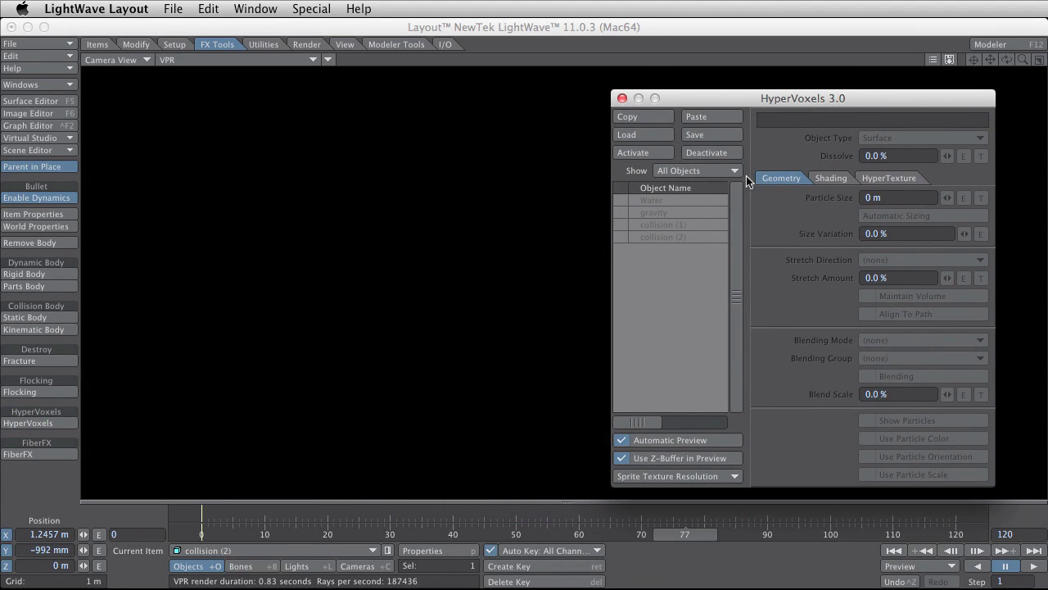
{"action": "left_click", "coordinate": [656, 202]}
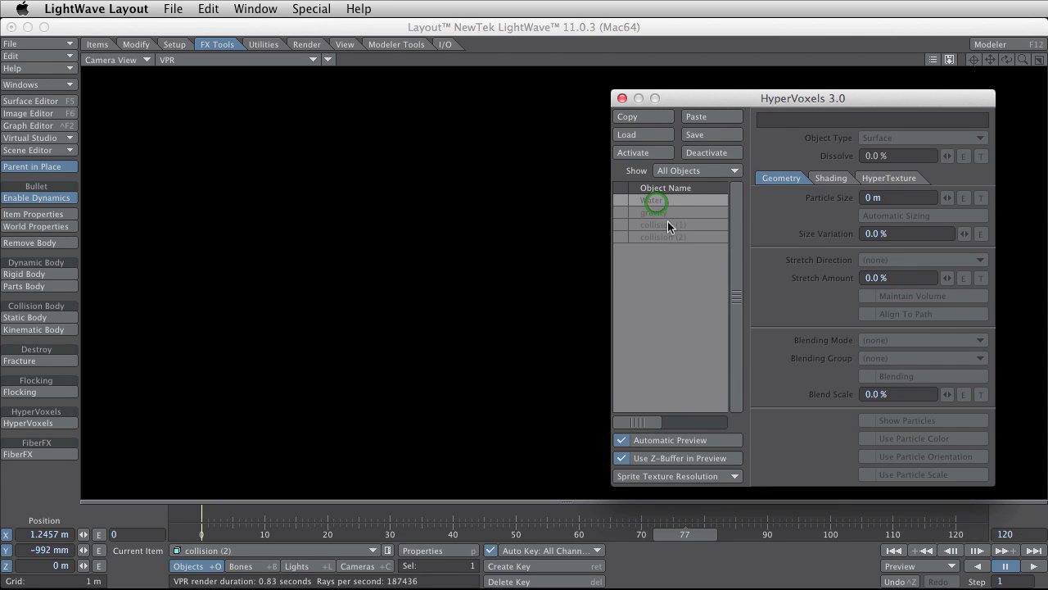
{"action": "left_click", "coordinate": [645, 157]}
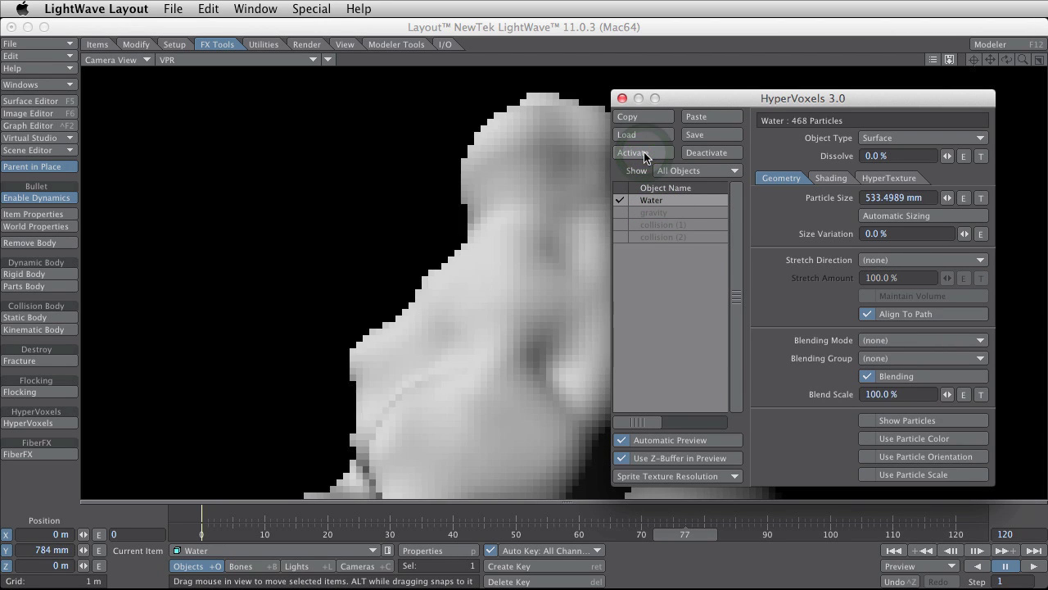
{"action": "left_click_drag", "start_coordinate": [736, 99], "coordinate": [772, 94]}
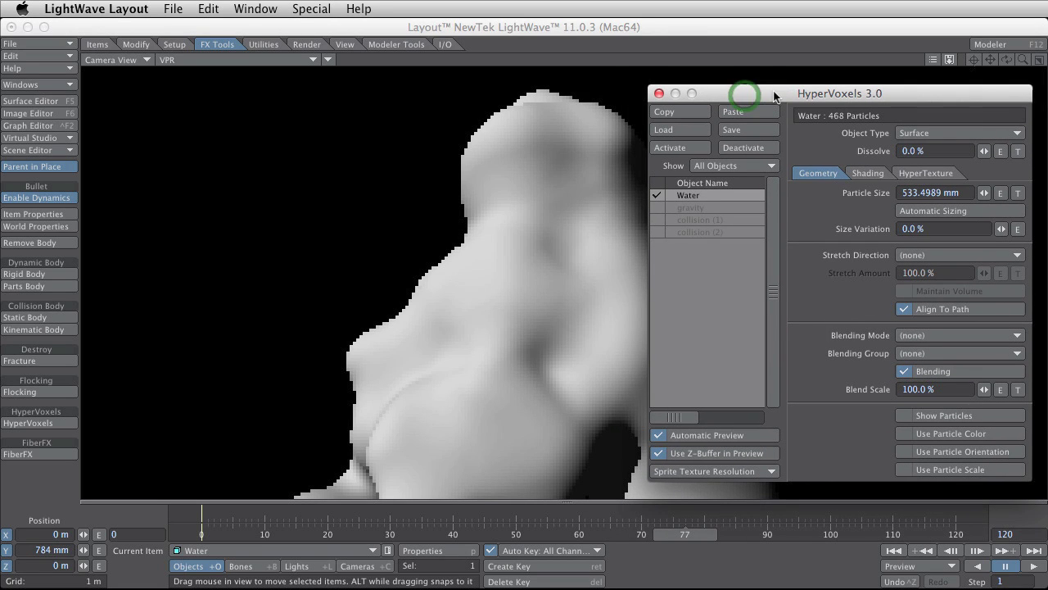
{"action": "left_click", "coordinate": [964, 193]}
{"action": "type", "text": "200 mm"}
{"action": "key", "text": "Tab"}
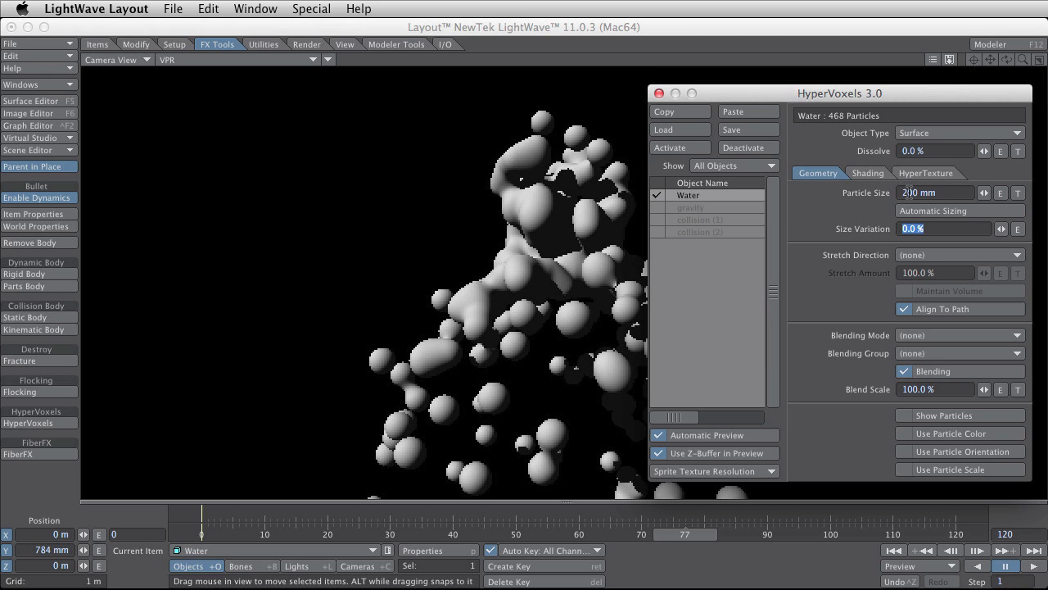
{"action": "left_click", "coordinate": [842, 299]}
Set the Water blob colour to black (0 0 0), diffuse to 95.5% and specularity to 94%
{"action": "left_click", "coordinate": [872, 173]}
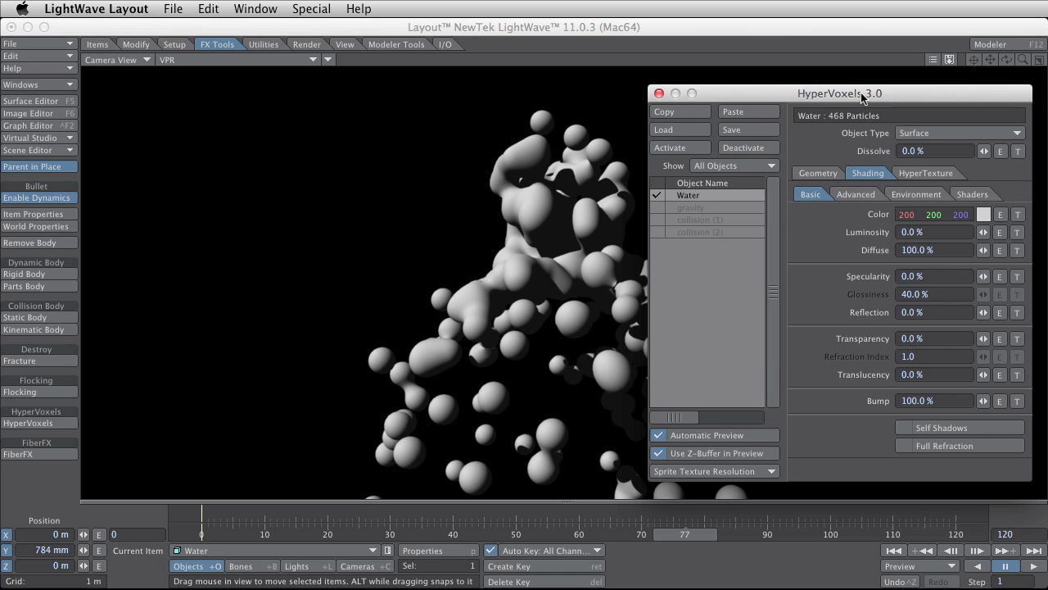
{"action": "left_click_drag", "start_coordinate": [861, 92], "coordinate": [870, 78]}
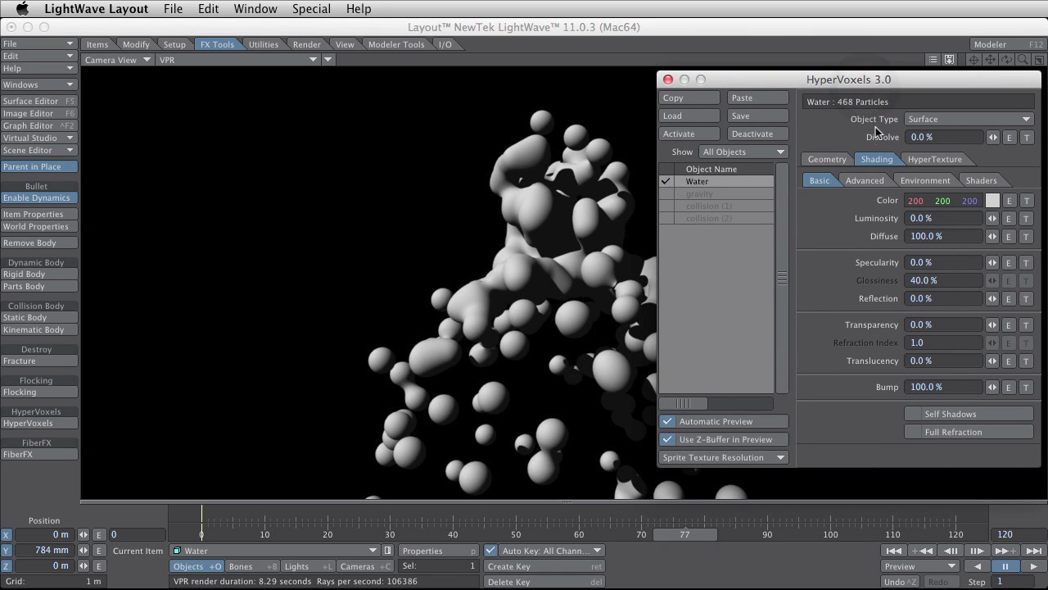
{"action": "left_click", "coordinate": [991, 201]}
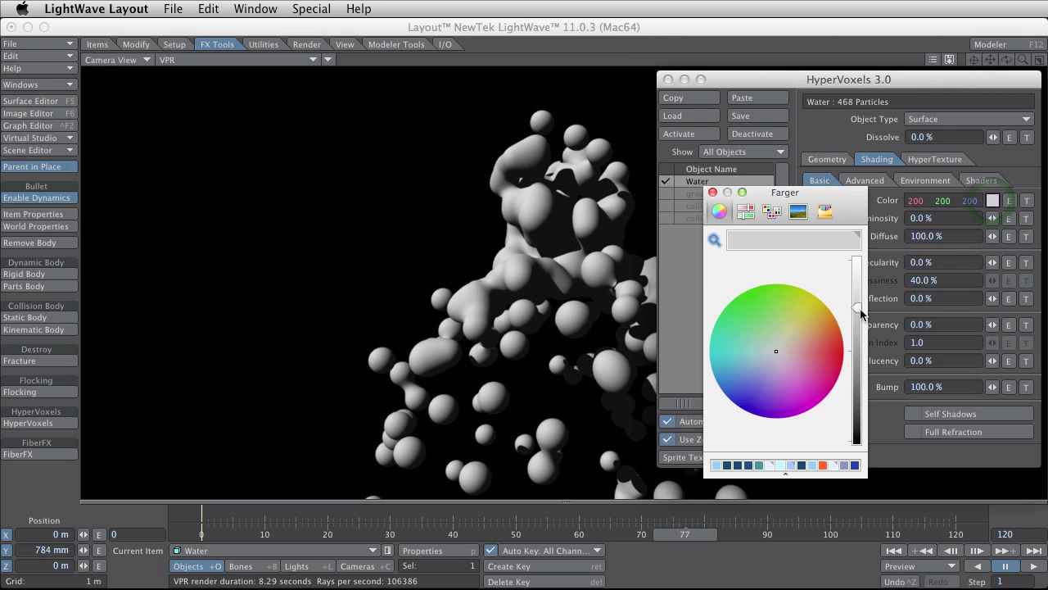
{"action": "left_click_drag", "start_coordinate": [860, 309], "coordinate": [858, 442]}
{"action": "left_click", "coordinate": [712, 192]}
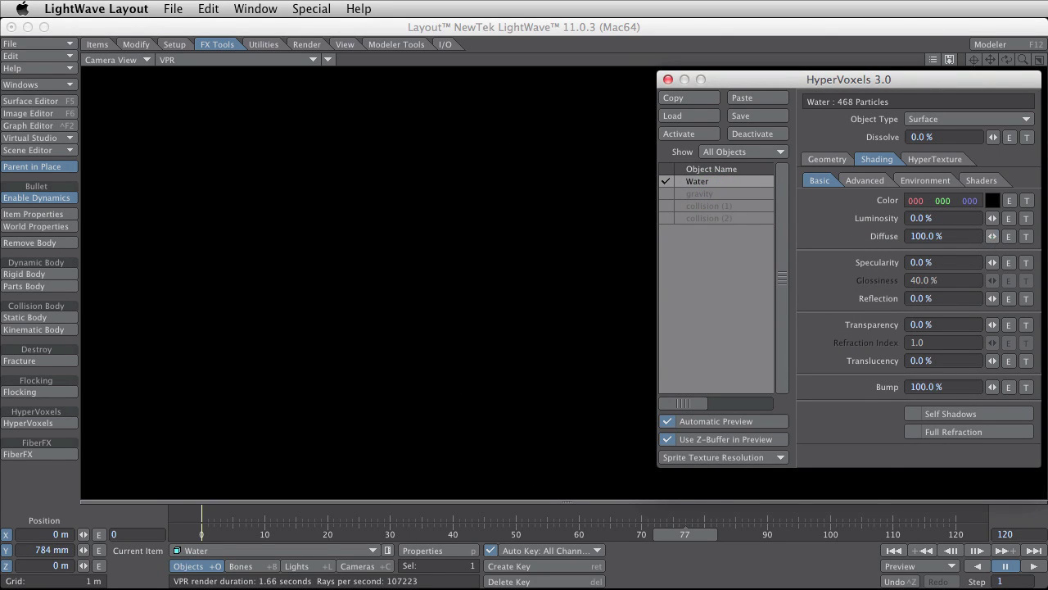
{"action": "left_click_drag", "start_coordinate": [991, 236], "coordinate": [994, 267]}
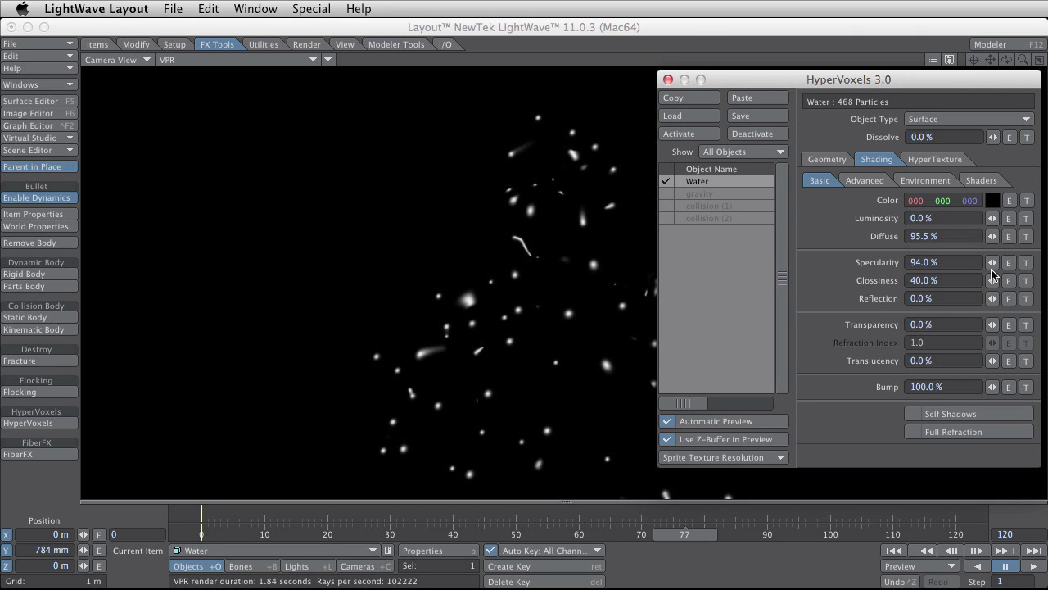
In Shading > Basic, set Glossiness 95.5%, Reflection 22% and Transparency 77.5%
{"action": "left_click", "coordinate": [992, 280]}
{"action": "left_click_drag", "start_coordinate": [992, 280], "coordinate": [996, 285]}
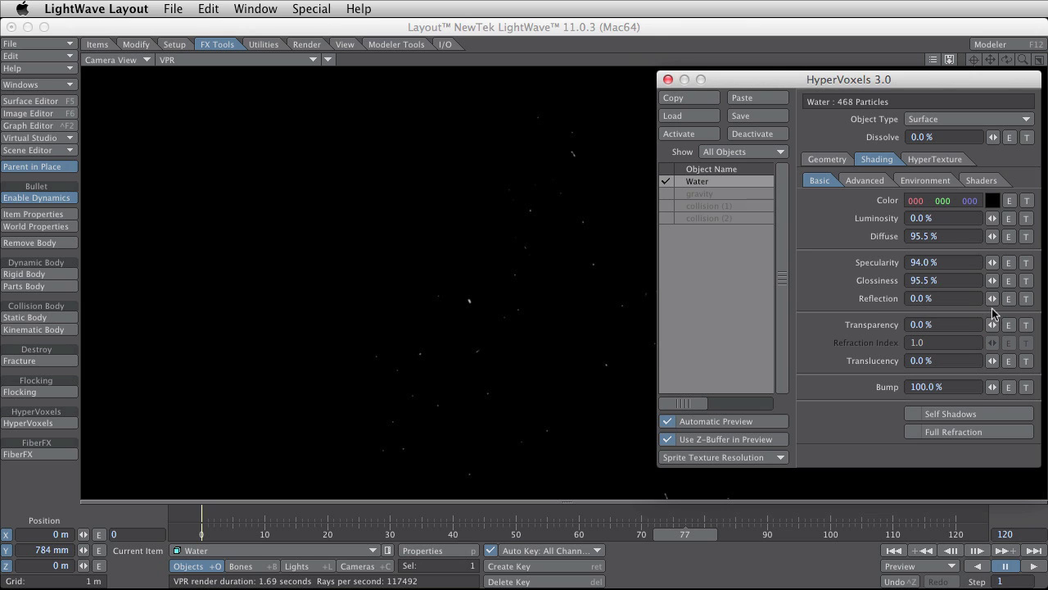
{"action": "left_click_drag", "start_coordinate": [993, 298], "coordinate": [993, 325]}
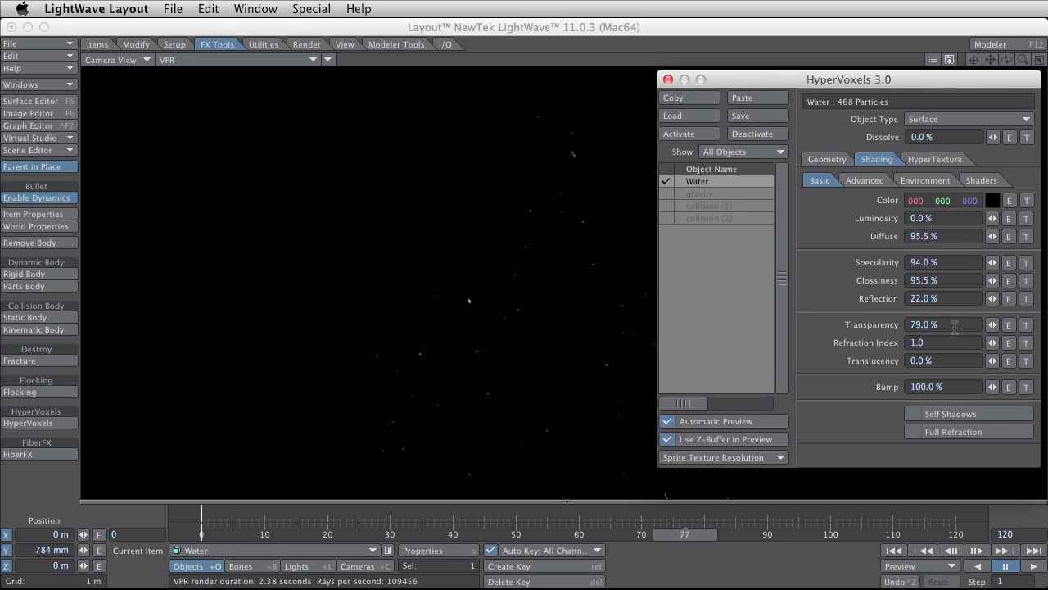
{"action": "left_click_drag", "start_coordinate": [993, 324], "coordinate": [927, 331]}
{"action": "left_click", "coordinate": [61, 86]}
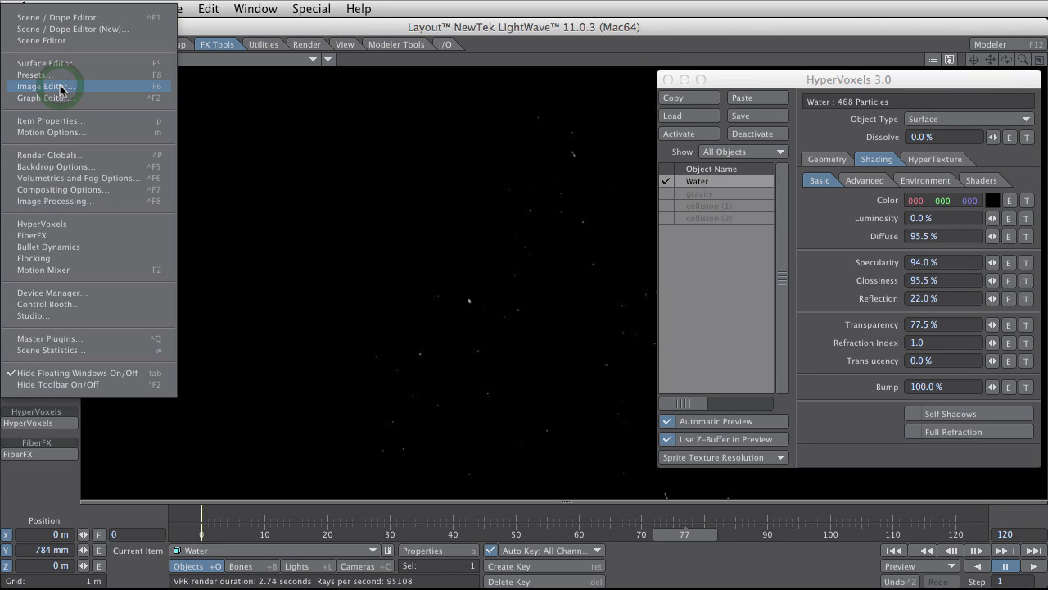
Add a SkyTracer2 environment to the backdrop
{"action": "left_click", "coordinate": [91, 167]}
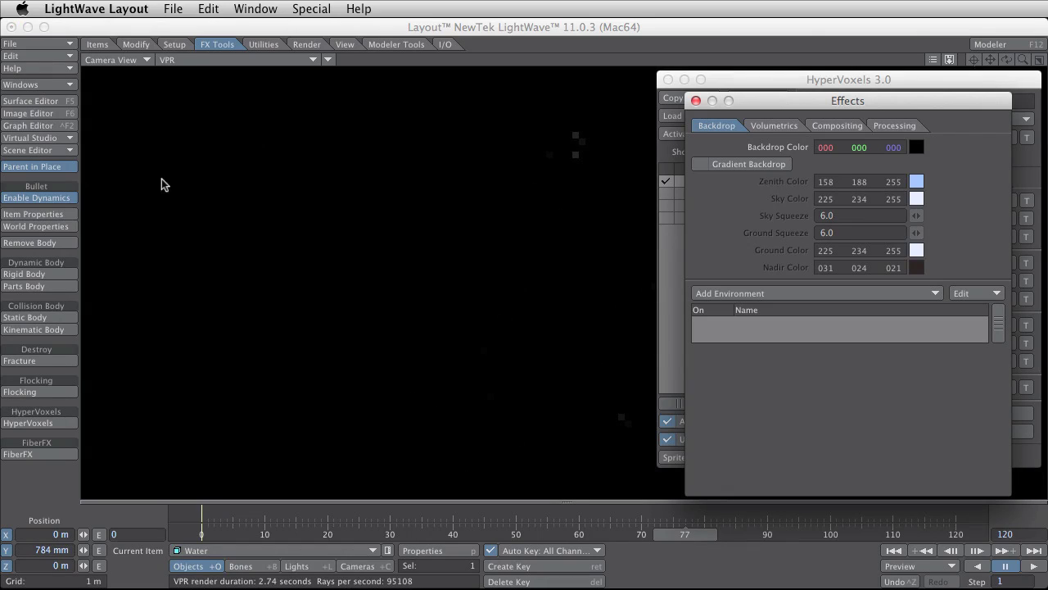
{"action": "left_click", "coordinate": [774, 293]}
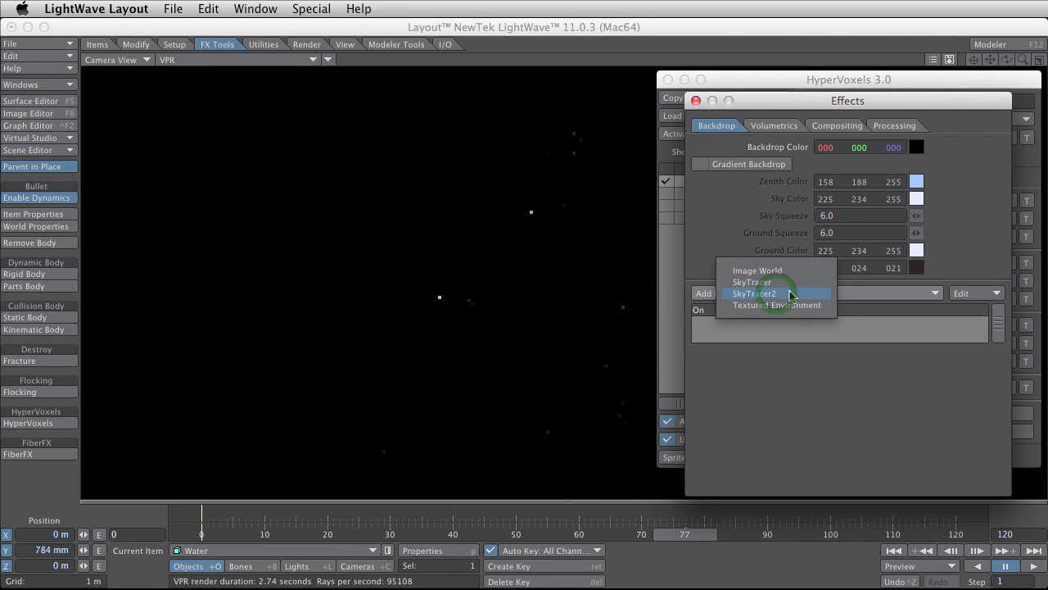
{"action": "left_click", "coordinate": [739, 300]}
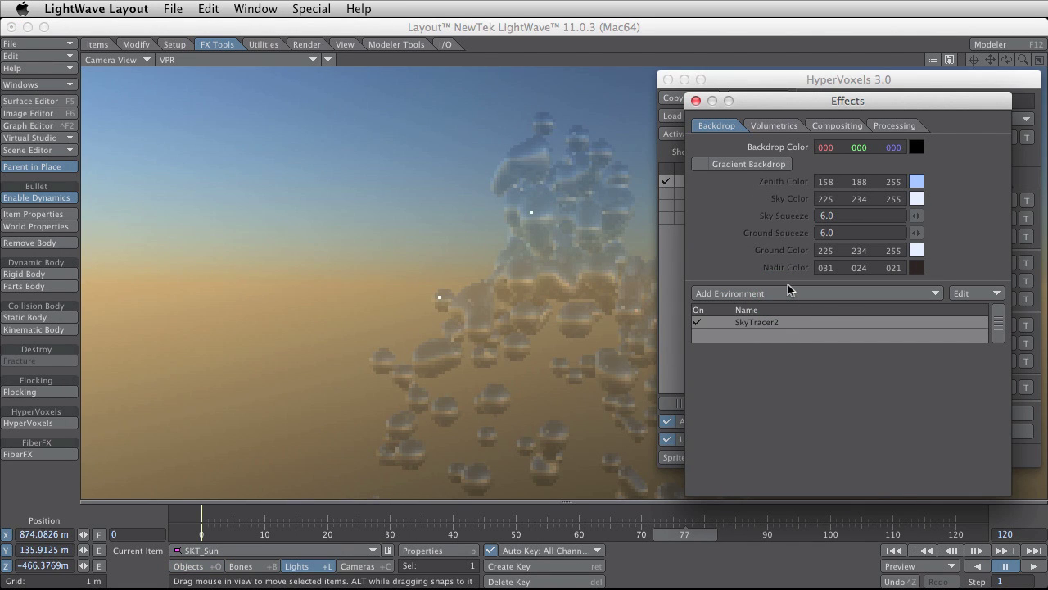
Enable low-altitude clouds in the SkyTracer2 settings and close both windows
{"action": "double_click", "coordinate": [856, 322]}
{"action": "left_click", "coordinate": [852, 134]}
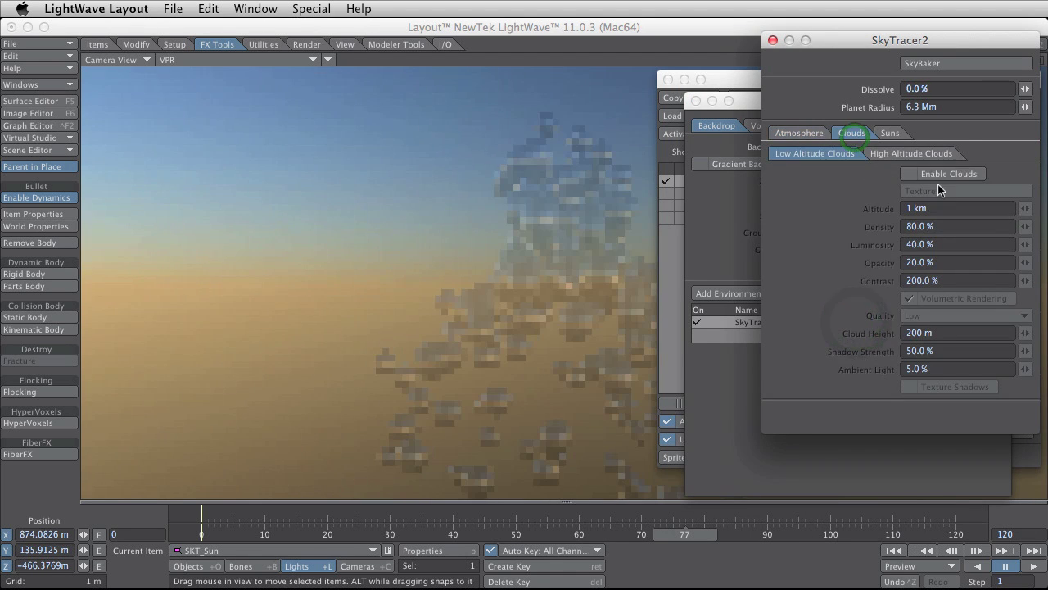
{"action": "left_click", "coordinate": [915, 174]}
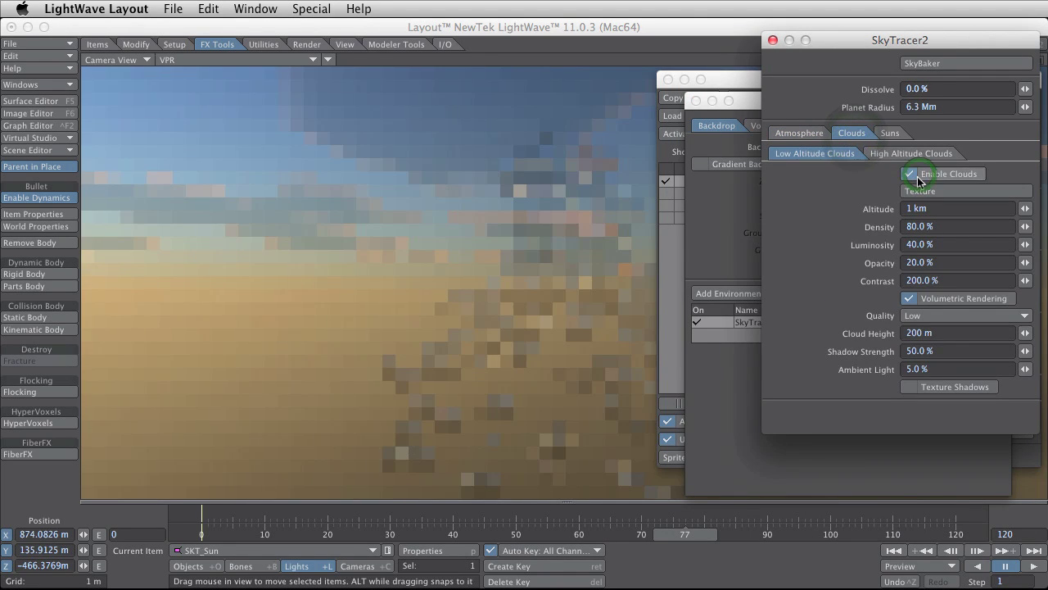
{"action": "left_click", "coordinate": [773, 42]}
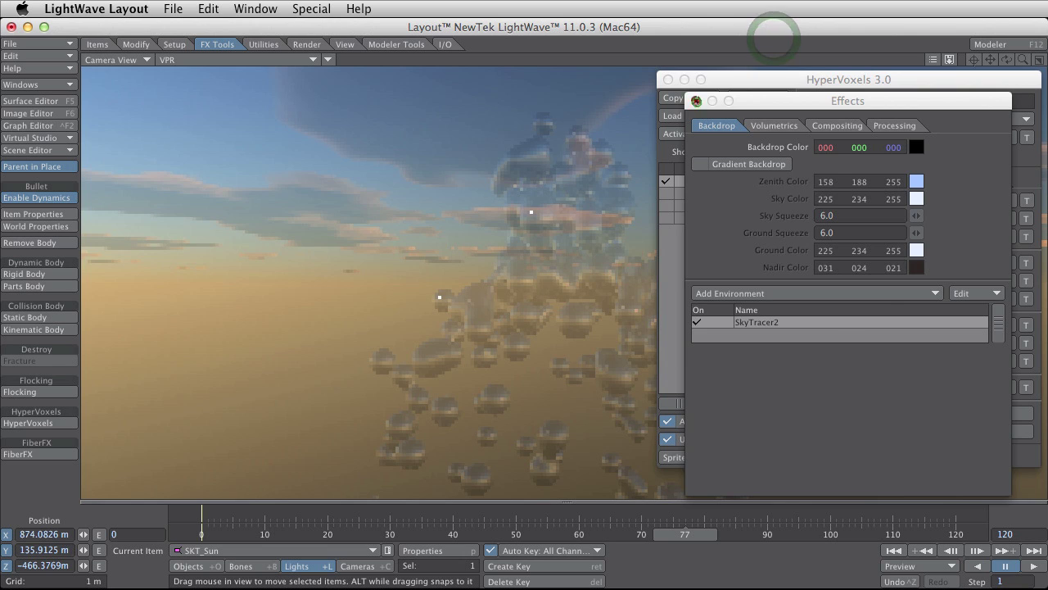
{"action": "left_click", "coordinate": [696, 100]}
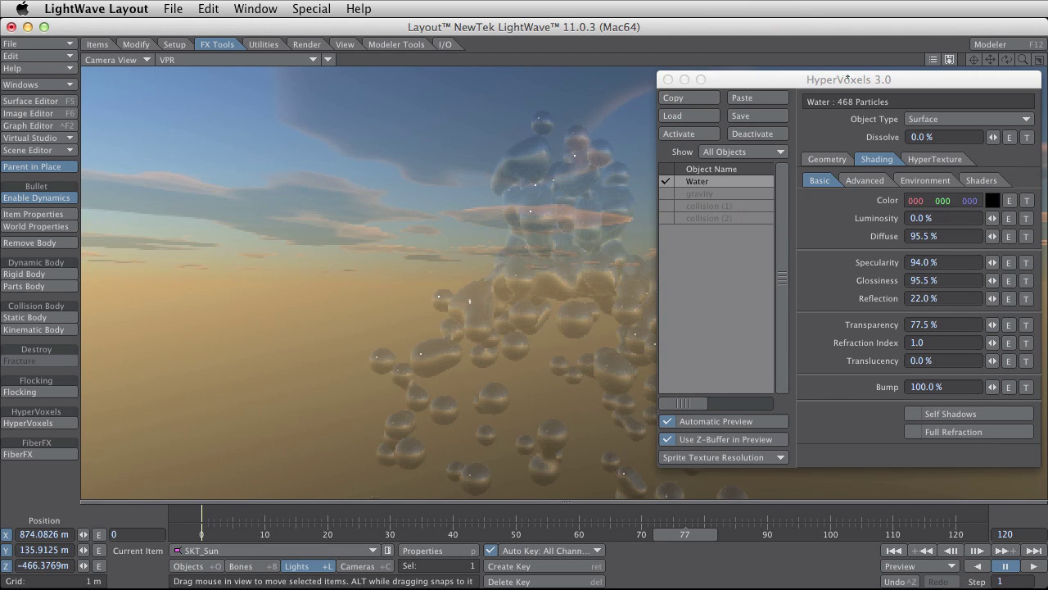
Raise the Water HyperVoxels' Refraction Index from 1.0 to 1.415
{"action": "left_click", "coordinate": [846, 78]}
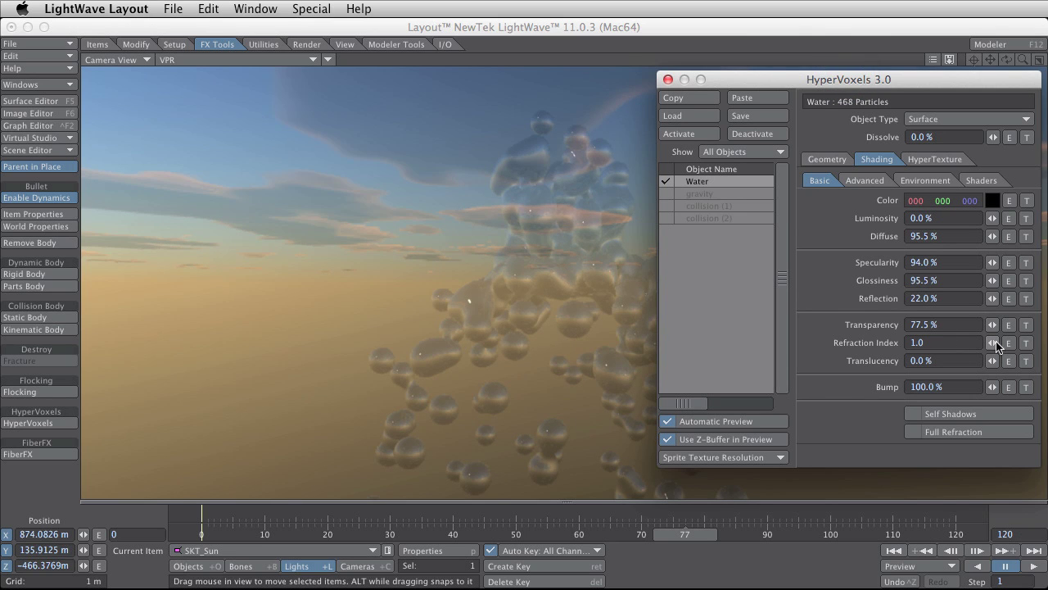
{"action": "left_click_drag", "start_coordinate": [994, 343], "coordinate": [995, 341]}
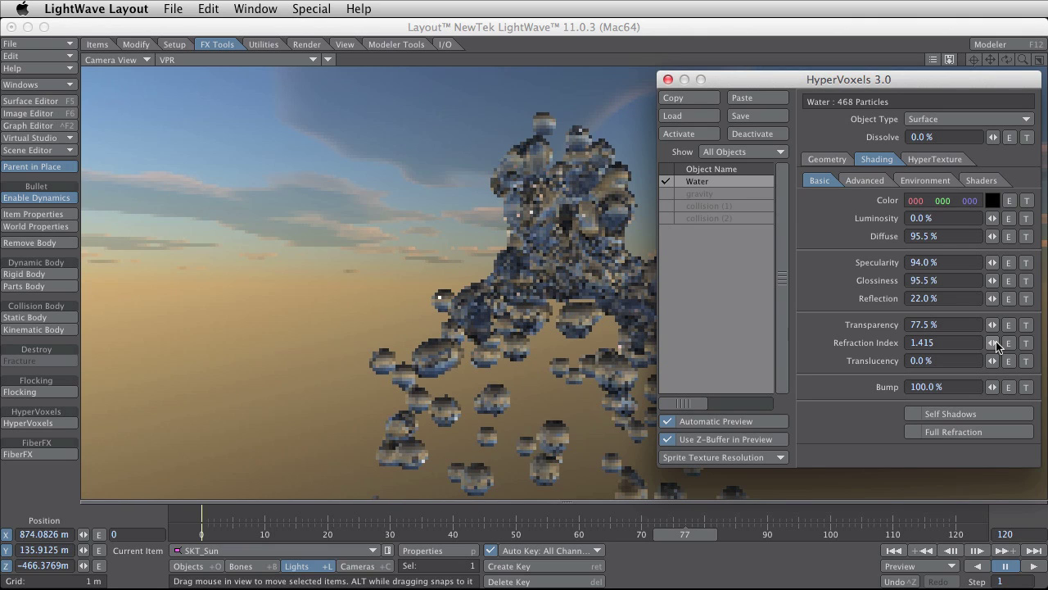
{"action": "left_click", "coordinate": [321, 38]}
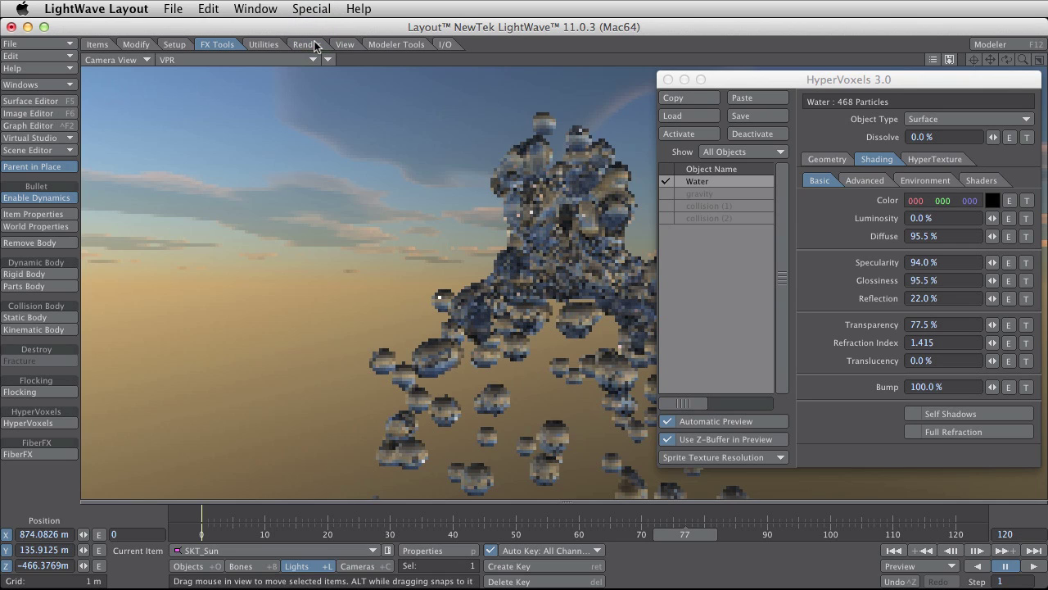
Render a test of frame 77 and view the finished image
{"action": "left_click", "coordinate": [307, 44]}
{"action": "left_click", "coordinate": [30, 265]}
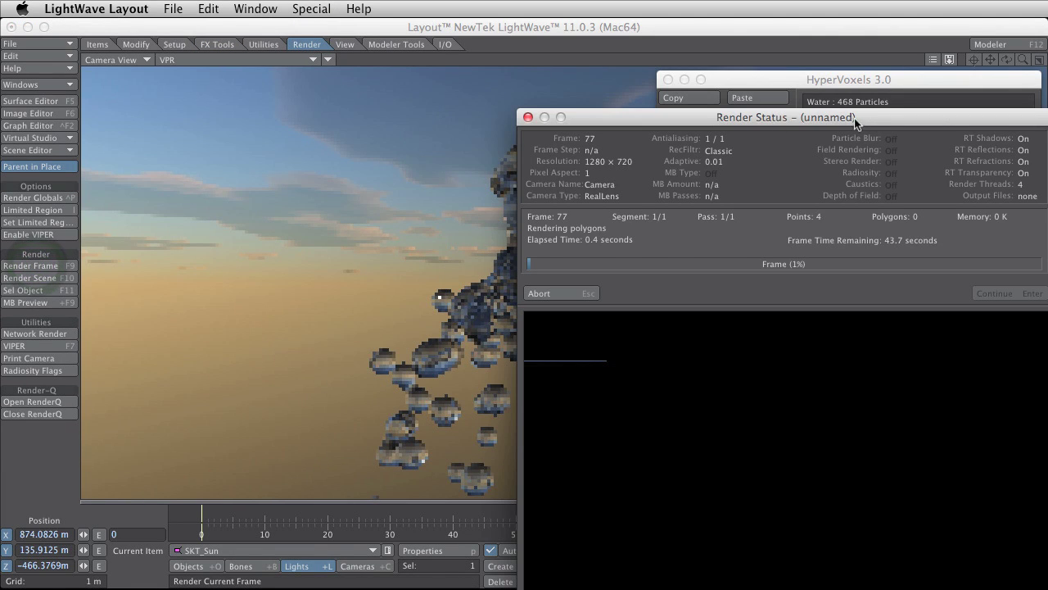
{"action": "left_click_drag", "start_coordinate": [724, 47], "coordinate": [635, 28]}
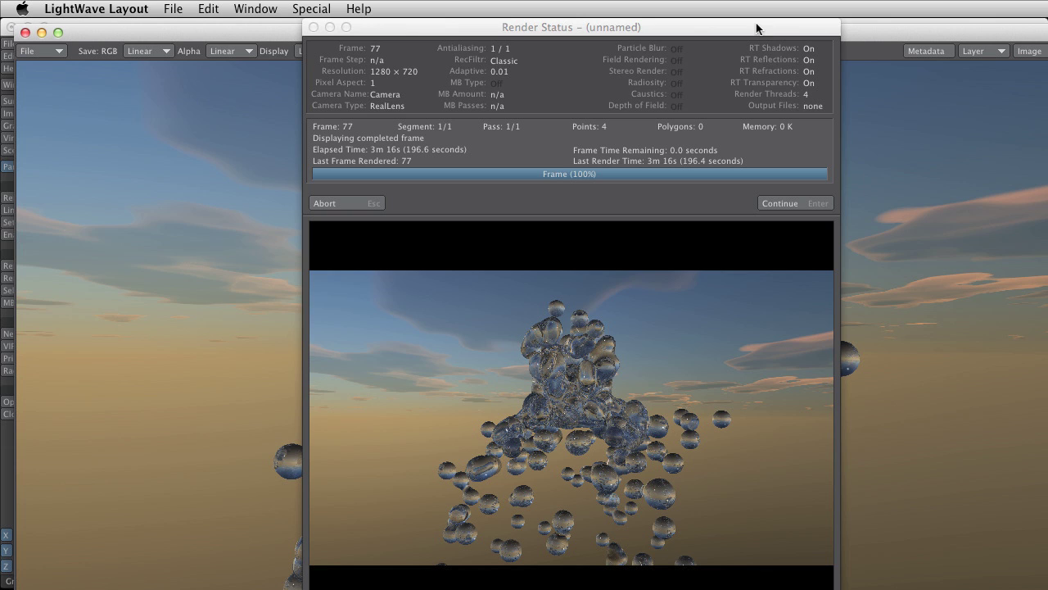
{"action": "left_click", "coordinate": [801, 203]}
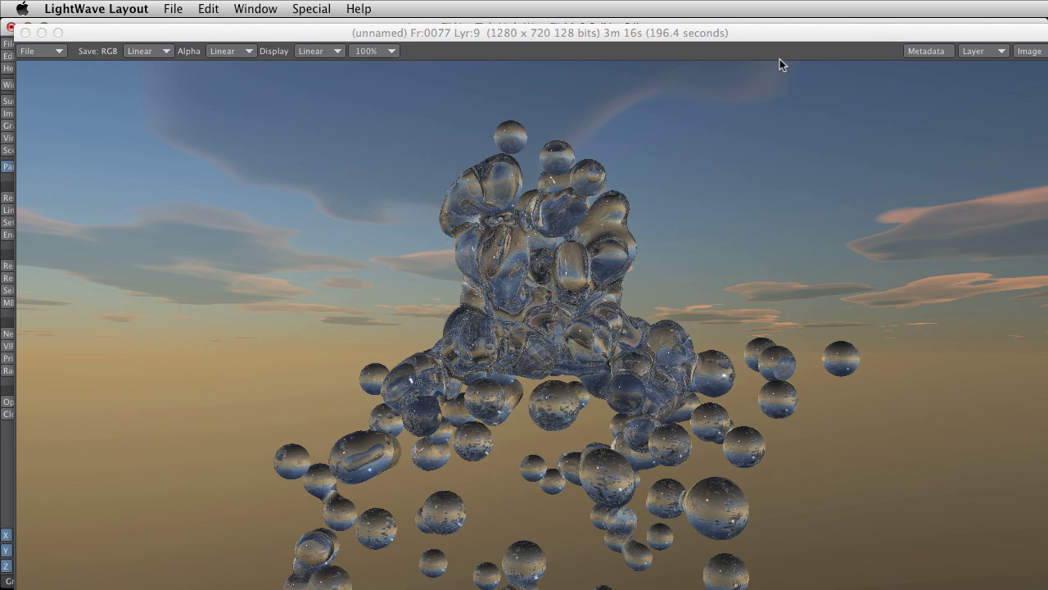
{"action": "left_click_drag", "start_coordinate": [778, 37], "coordinate": [549, 36]}
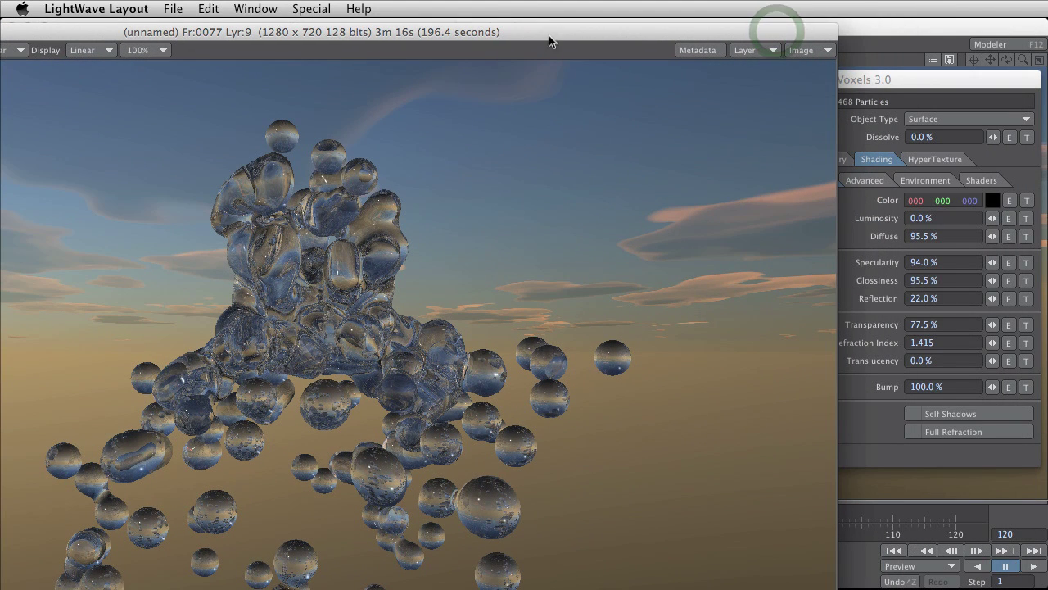
Set the water's Reflection to 28% and Transparency to 83%, then close the rendered image
{"action": "left_click", "coordinate": [981, 300]}
{"action": "left_click_drag", "start_coordinate": [992, 299], "coordinate": [994, 326]}
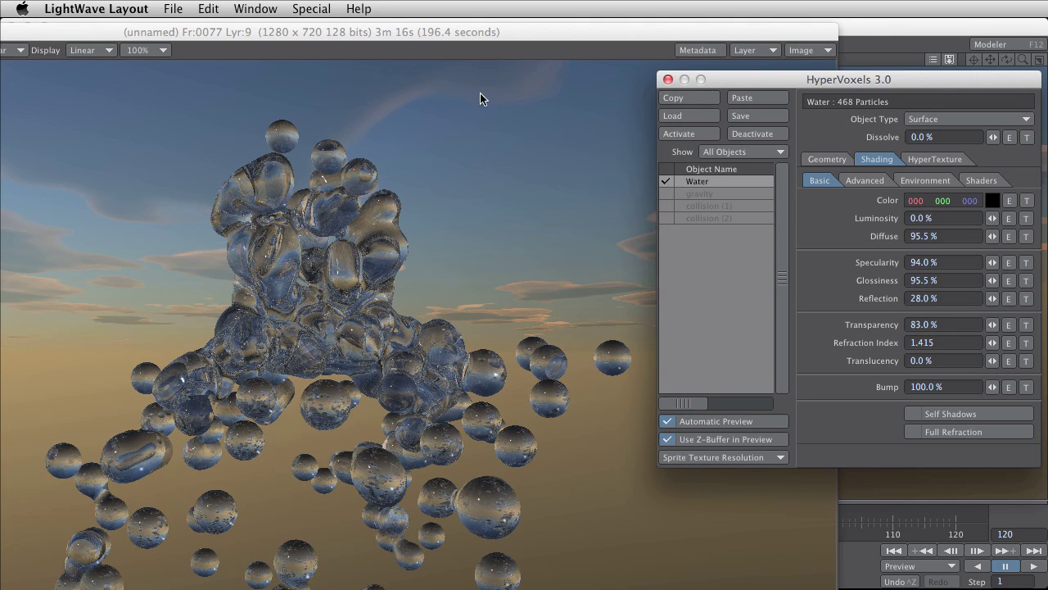
{"action": "left_click", "coordinate": [321, 38]}
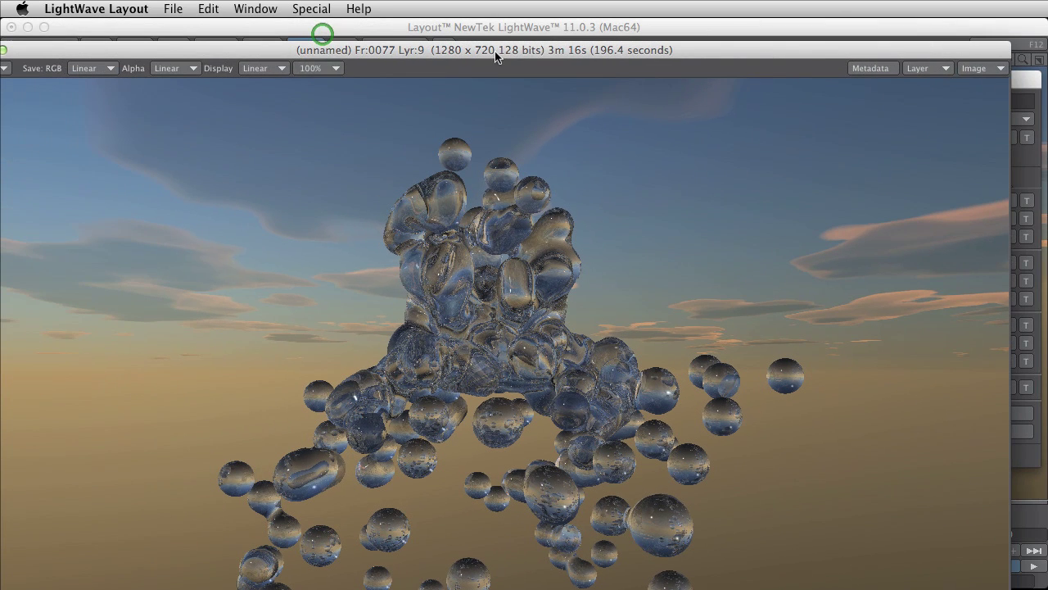
{"action": "left_click", "coordinate": [214, 51]}
{"action": "left_click", "coordinate": [48, 52]}
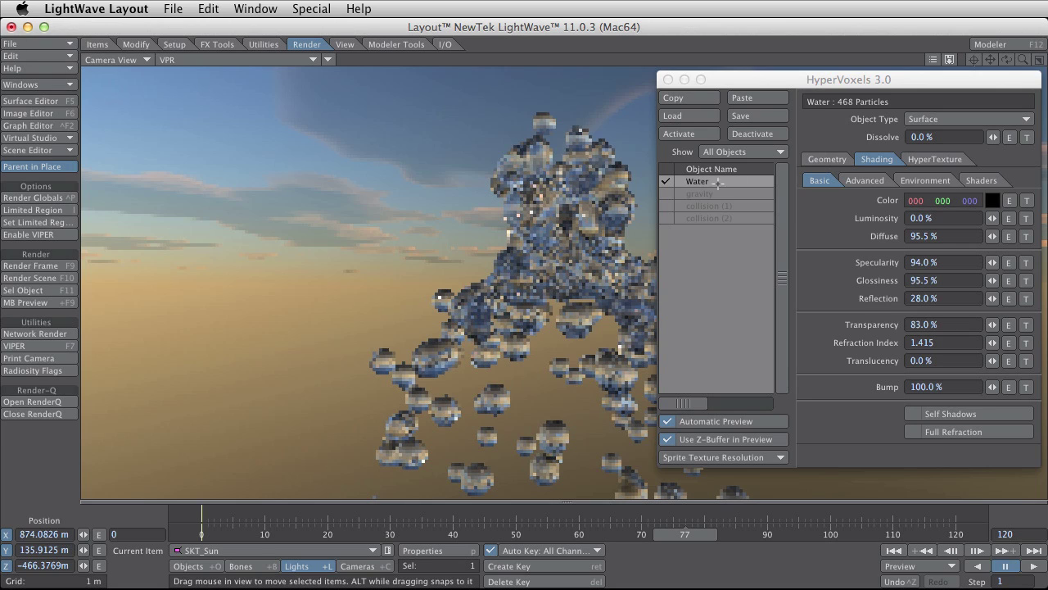
Increase the water HyperVoxel Particle Size to 250 mm, then to 300 mm
{"action": "left_click", "coordinate": [826, 158]}
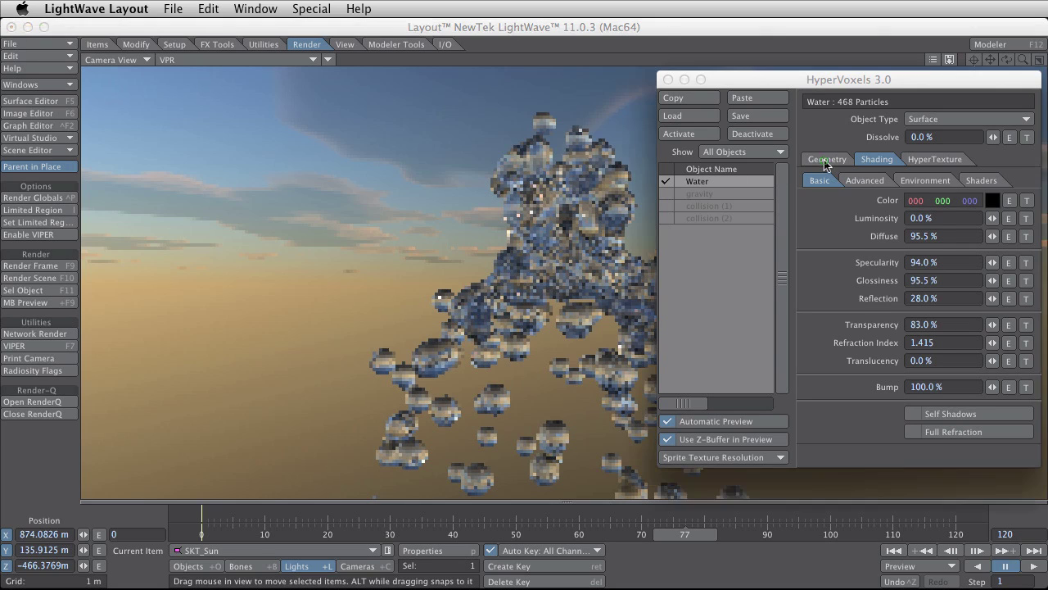
{"action": "left_click", "coordinate": [919, 179]}
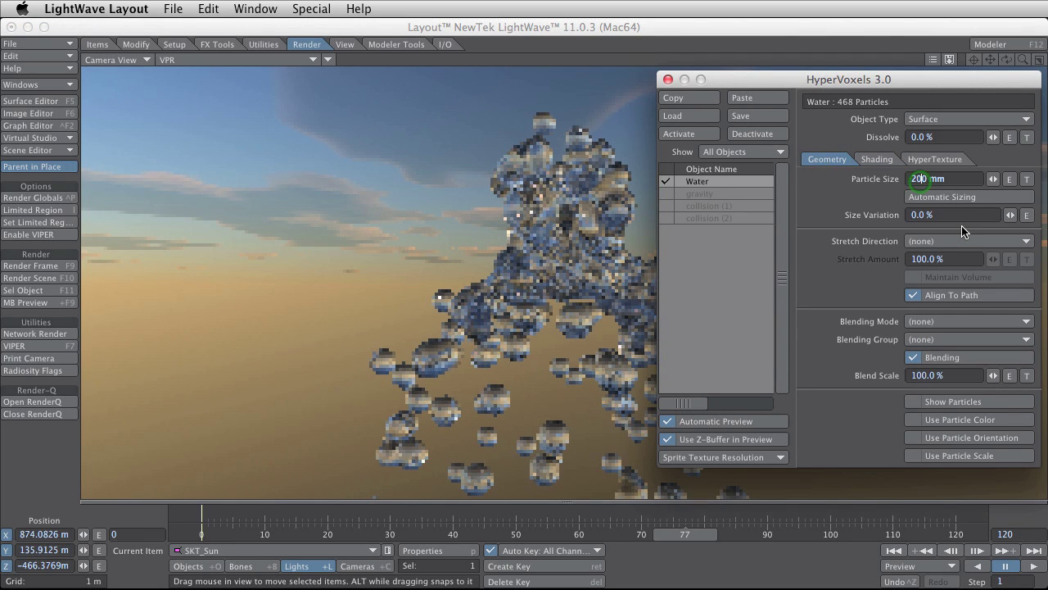
{"action": "key", "text": "Delete"}
{"action": "type", "text": "5"}
{"action": "key", "text": "Return"}
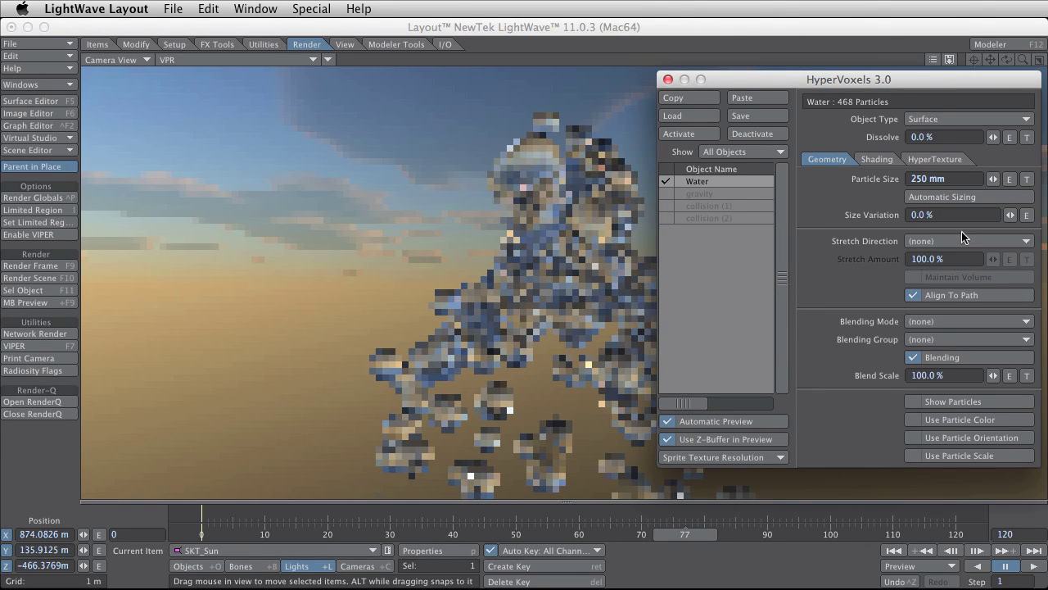
{"action": "double_click", "coordinate": [921, 179]}
{"action": "type", "text": "300"}
{"action": "key", "text": "Tab"}
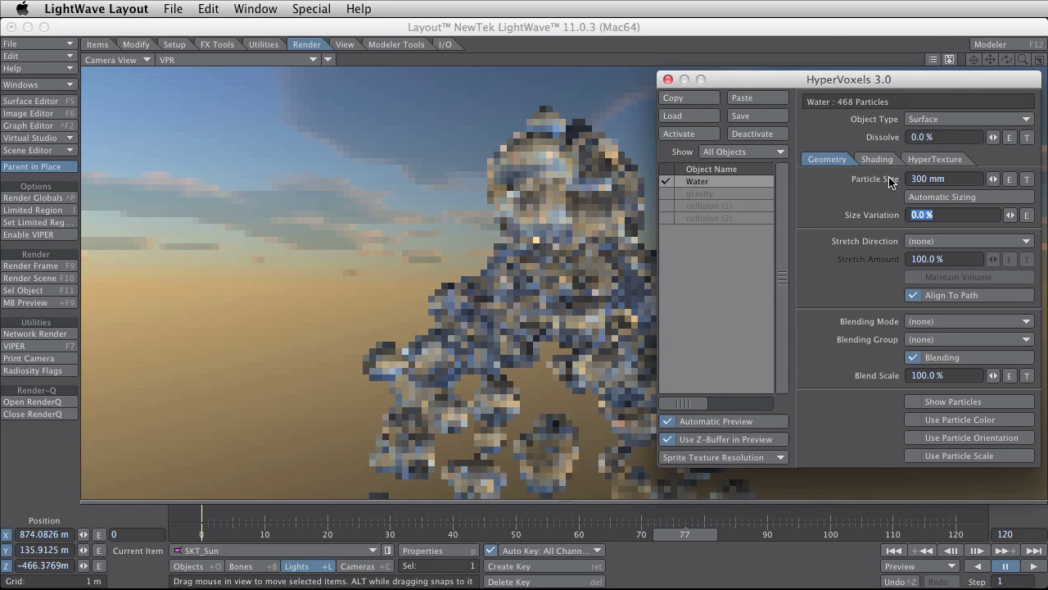
{"action": "left_click", "coordinate": [857, 159]}
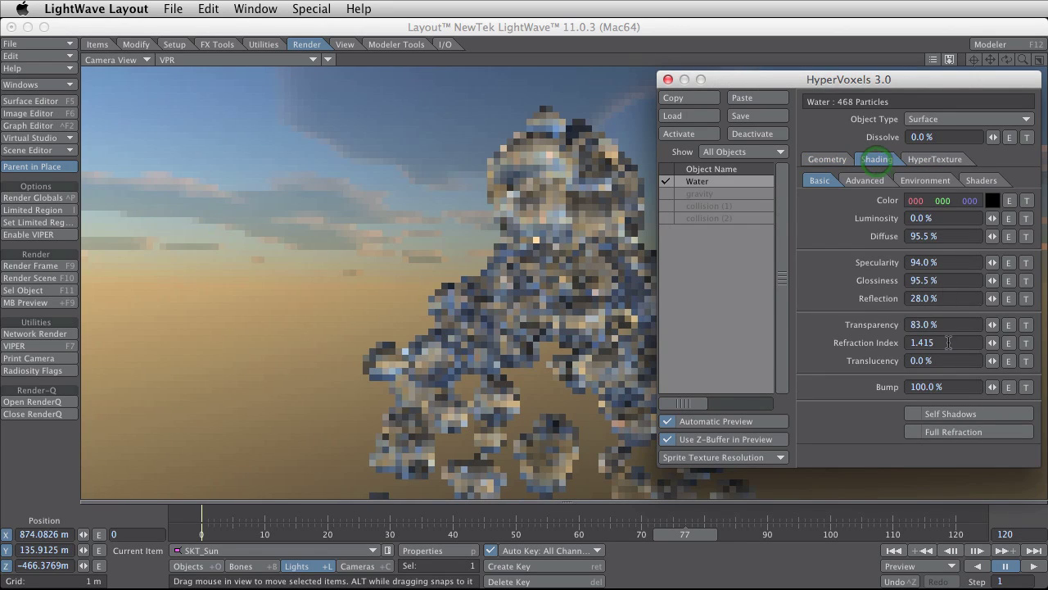
Set the water Refraction Index to 1, then to 1.2
{"action": "double_click", "coordinate": [921, 343]}
{"action": "type", "text": "1"}
{"action": "key", "text": "Tab"}
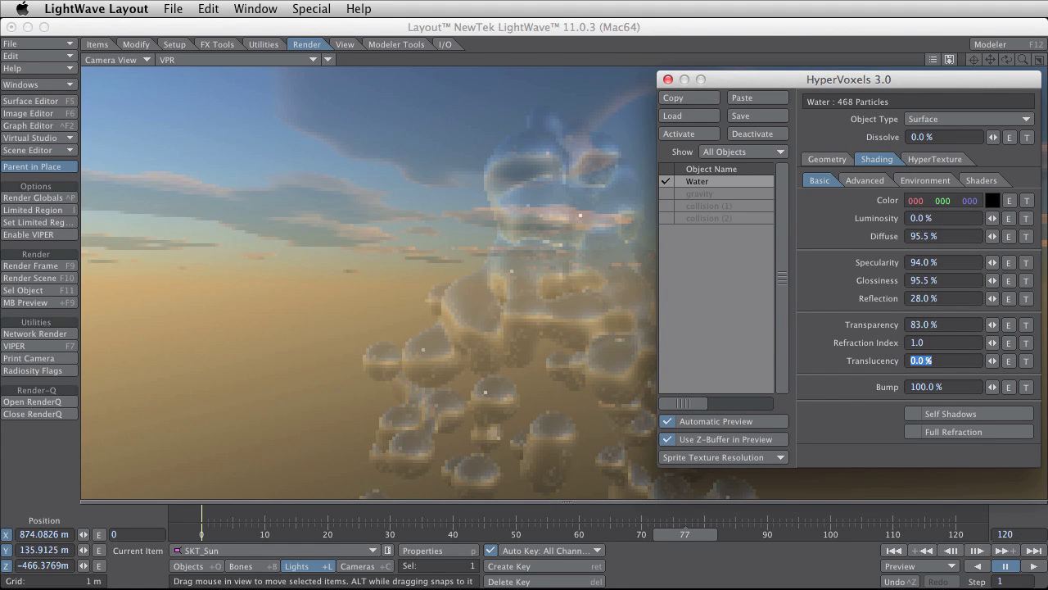
{"action": "double_click", "coordinate": [922, 343]}
{"action": "type", "text": "1.2"}
{"action": "key", "text": "Tab"}
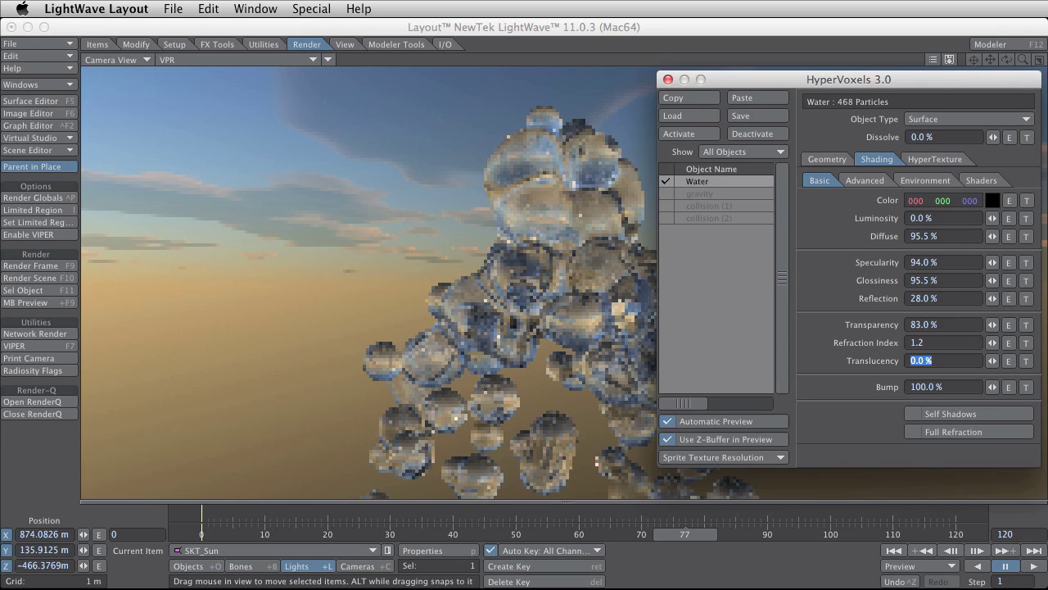
{"action": "key", "text": "Return"}
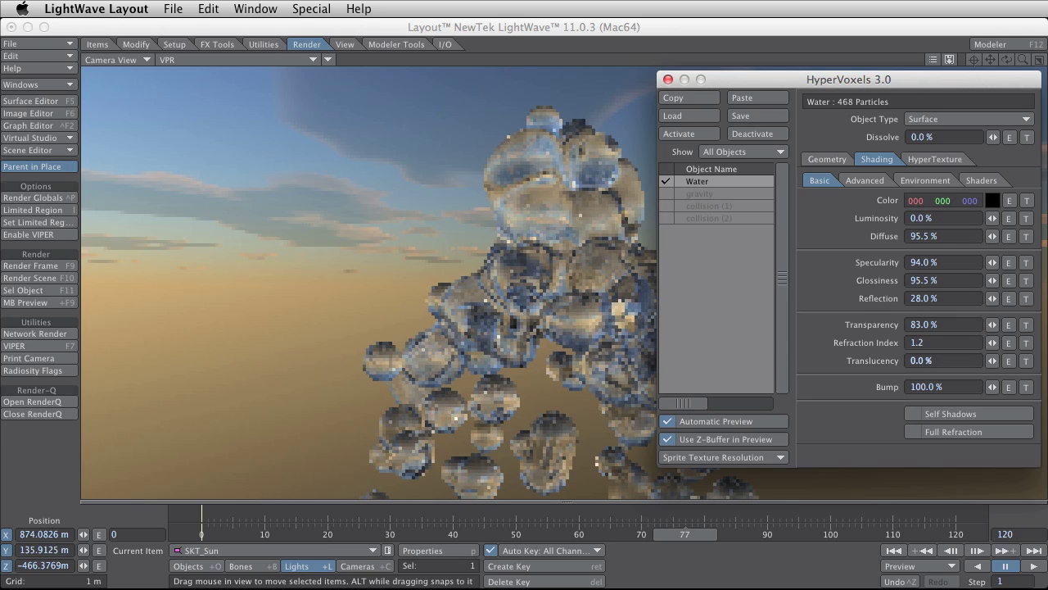